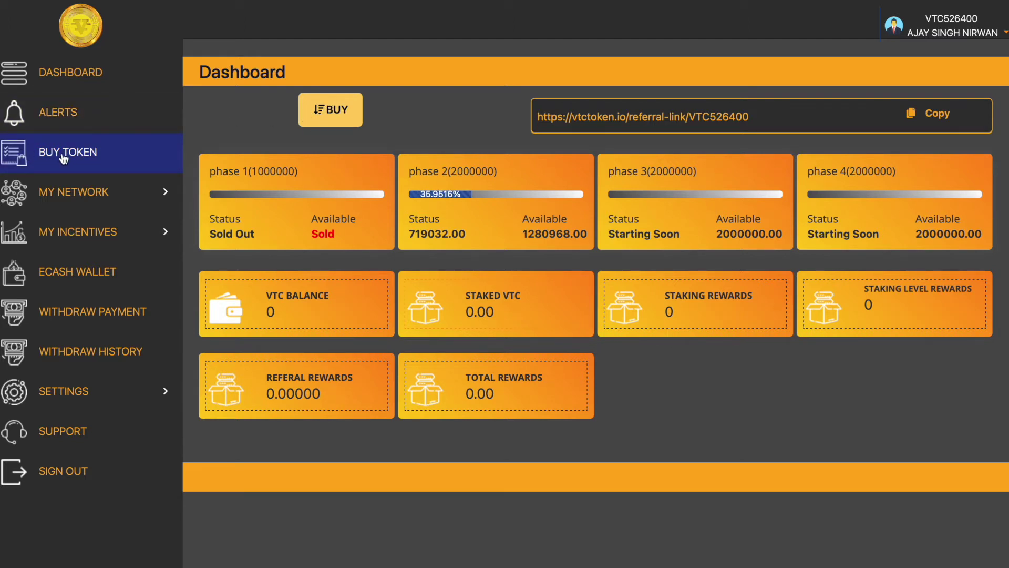
# - Start a VTC purchase with the token amount kept at 100 (USD 40.79)
pyautogui.click(337, 110)
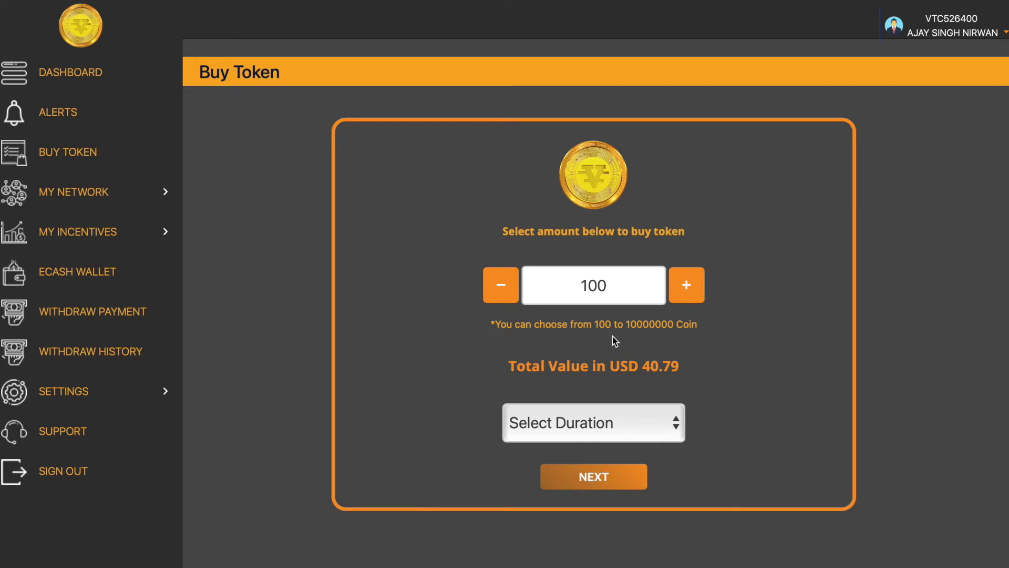
pyautogui.click(628, 294)
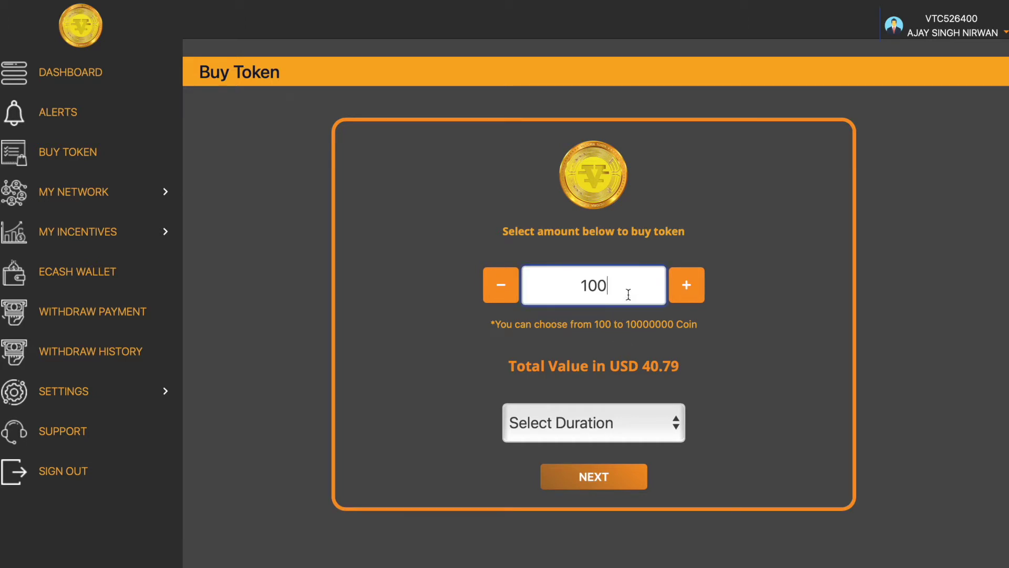
pyautogui.write('0')
pyautogui.press('BackSpace')
pyautogui.moveTo(613, 289); pyautogui.dragTo(555, 285)
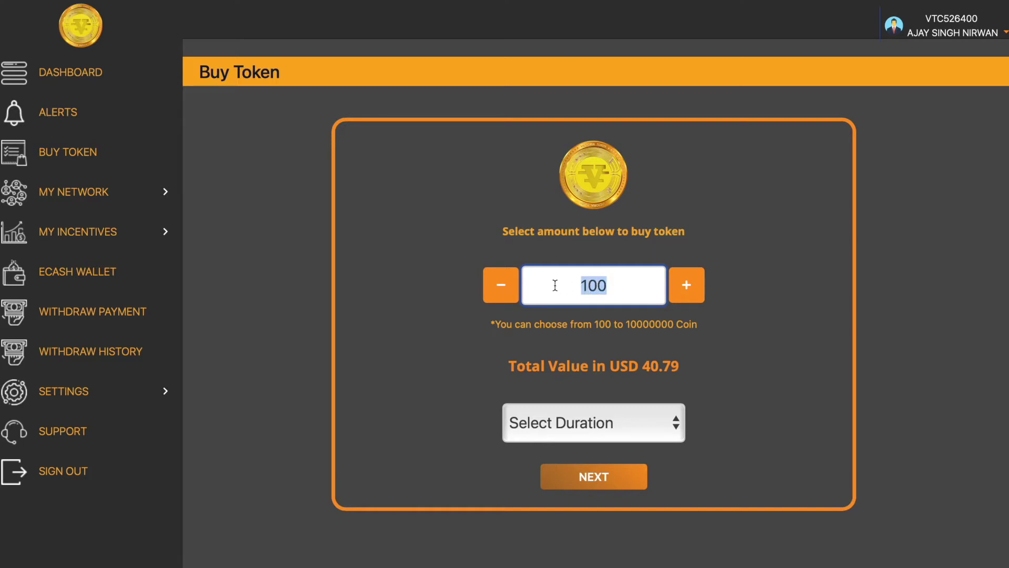
pyautogui.click(683, 369)
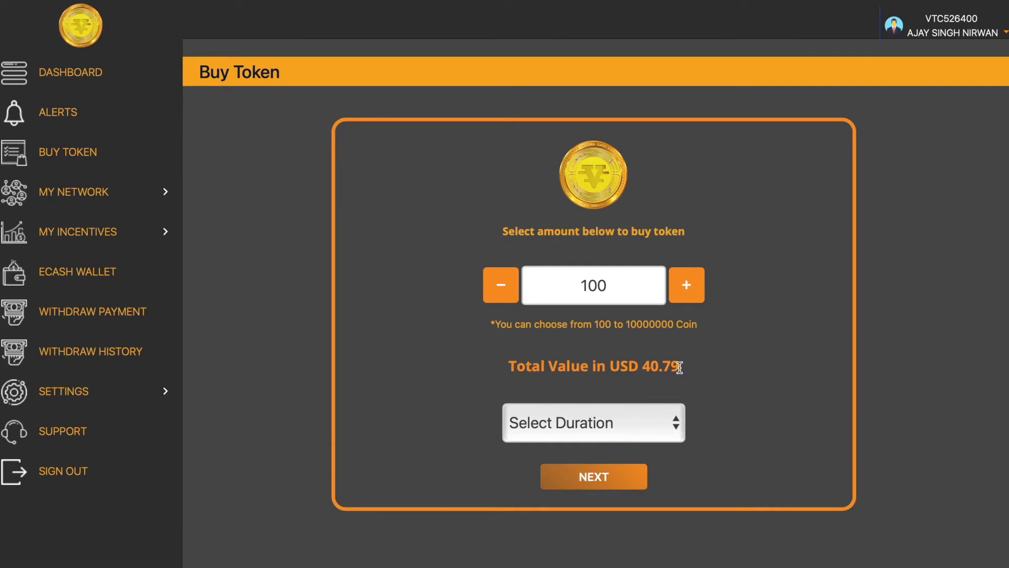
# - Choose the 36 Months investment duration and continue to payment methods
pyautogui.click(612, 419)
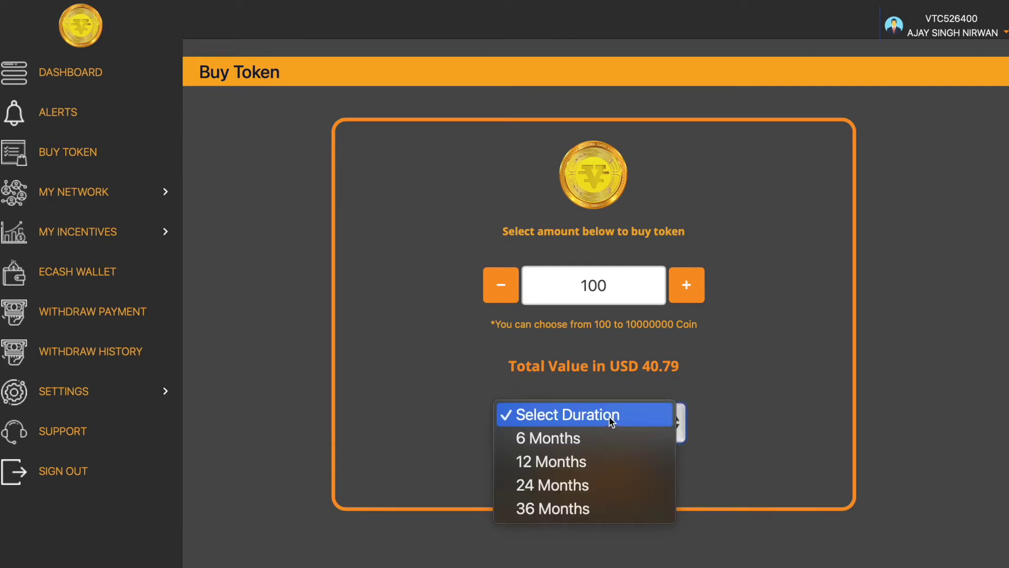
pyautogui.click(555, 512)
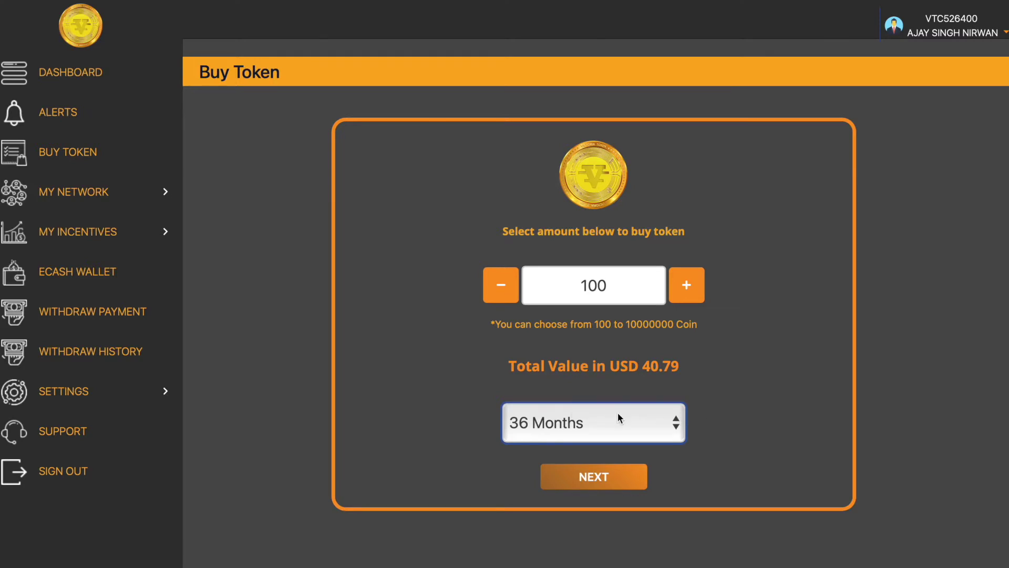
pyautogui.click(606, 482)
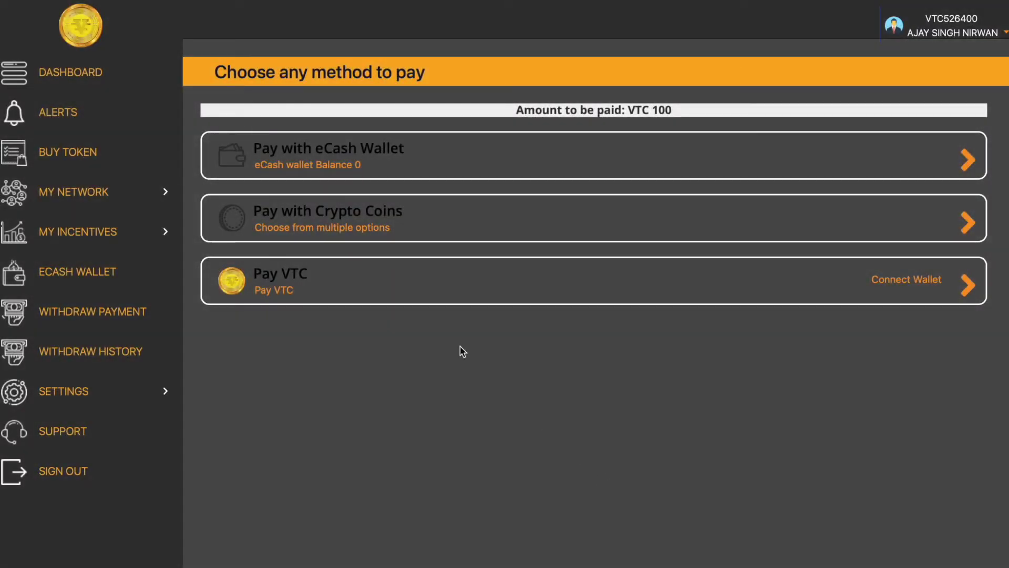
pyautogui.moveTo(405, 165); pyautogui.dragTo(238, 146)
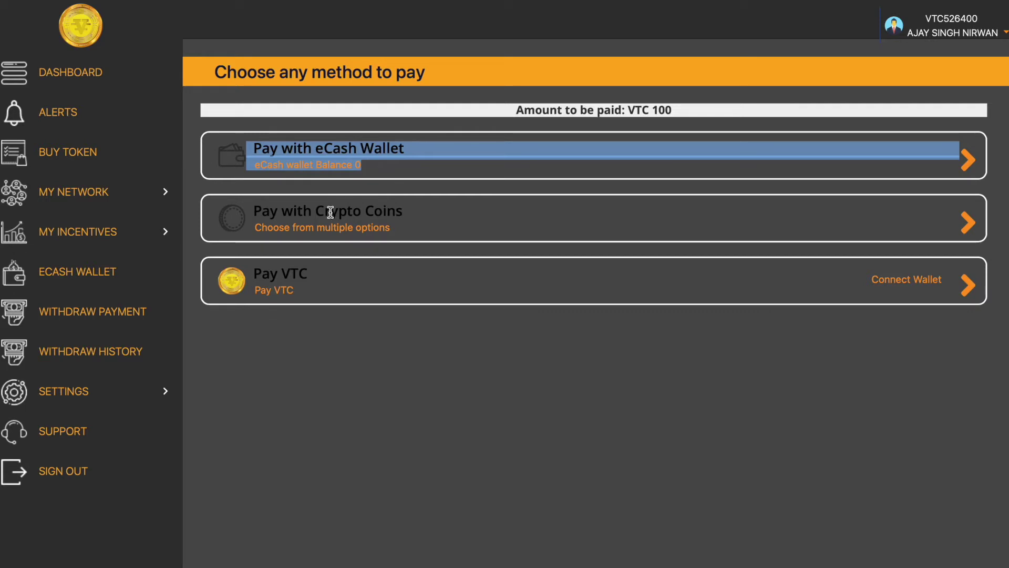
pyautogui.click(432, 235)
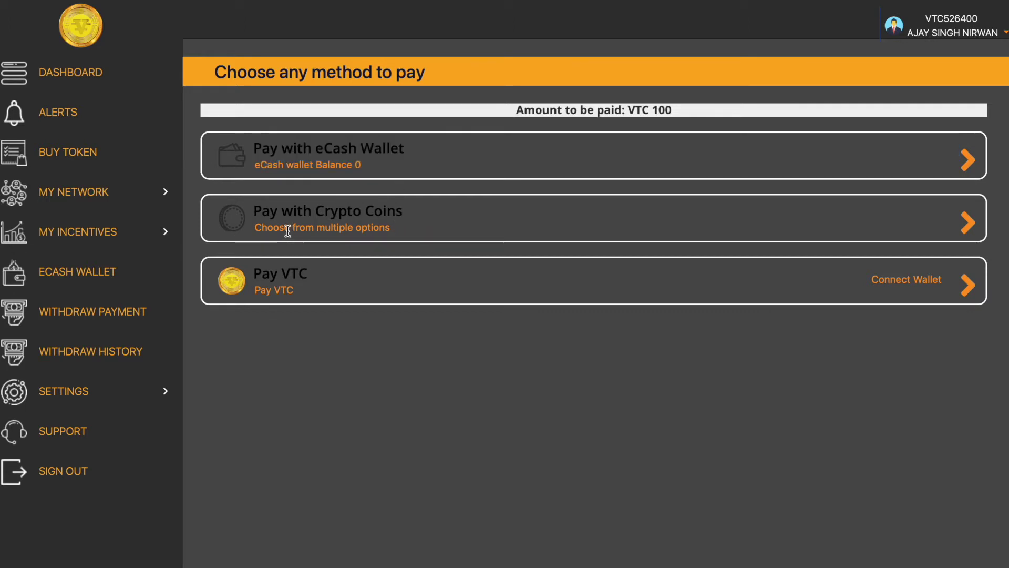
# - Pay for the 100-coin, USD 40.79 purchase with Tron crypto and confirm it
pyautogui.click(968, 230)
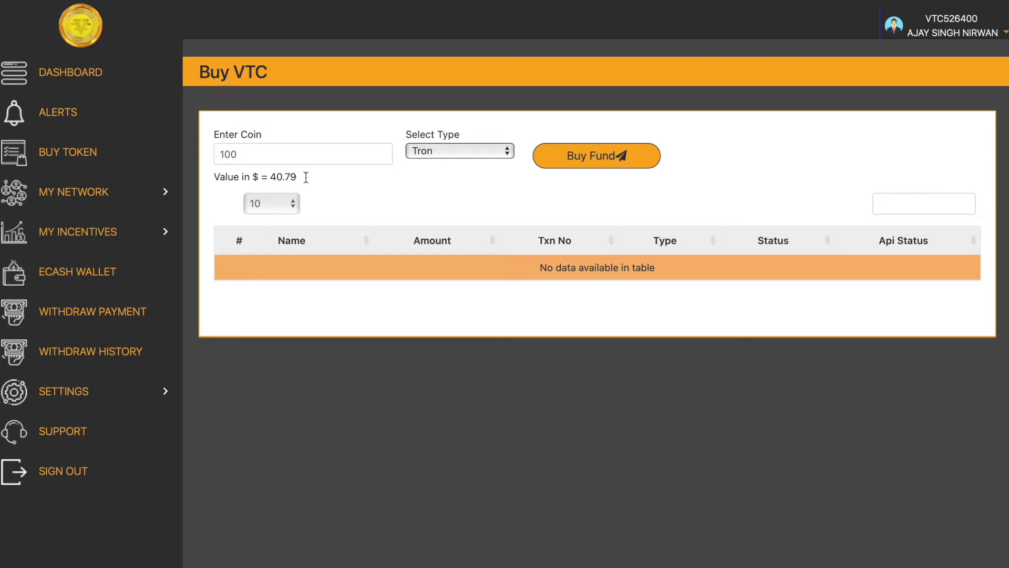
pyautogui.moveTo(307, 176); pyautogui.dragTo(263, 177)
pyautogui.click(465, 153)
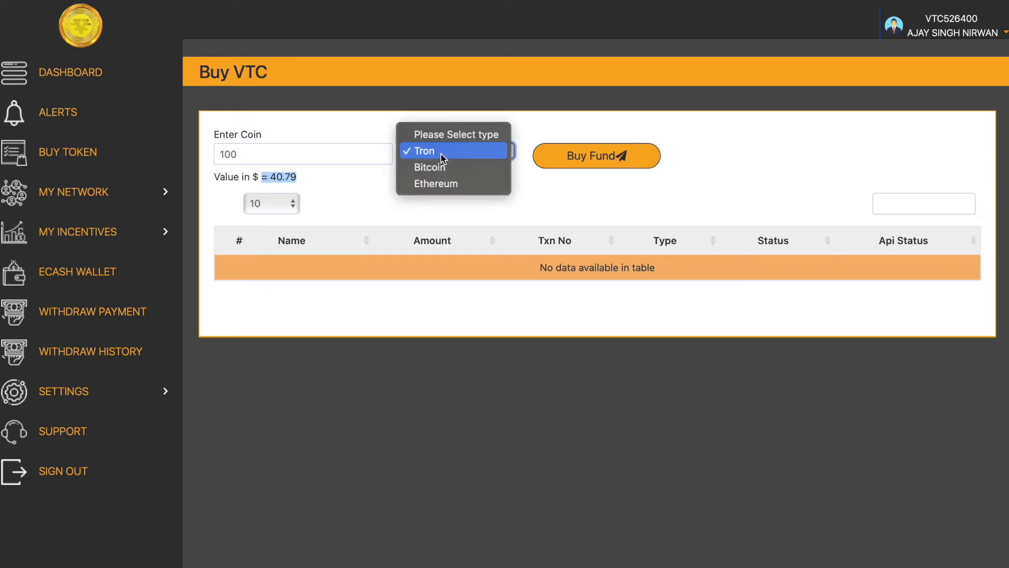
pyautogui.click(441, 152)
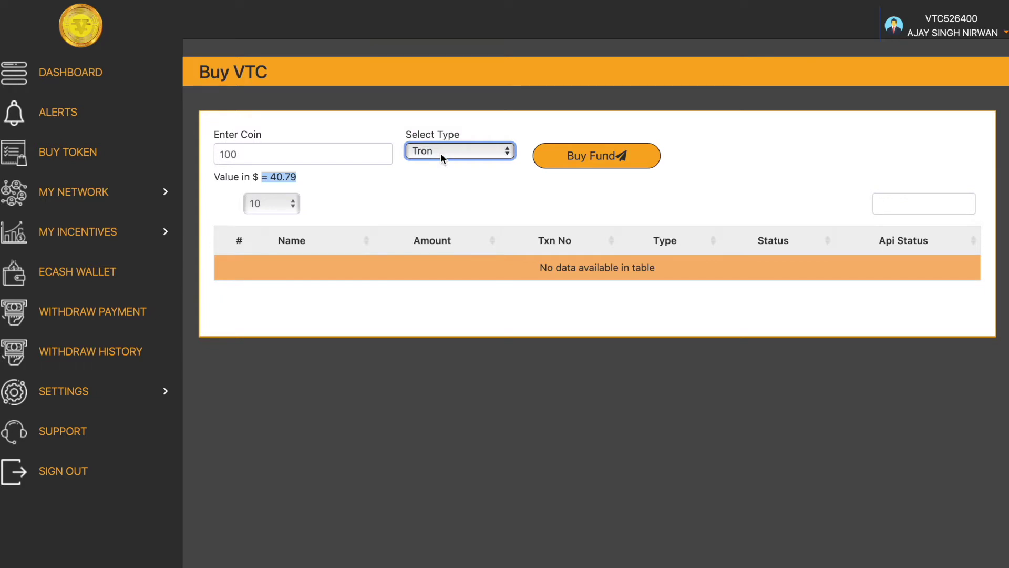
pyautogui.click(577, 157)
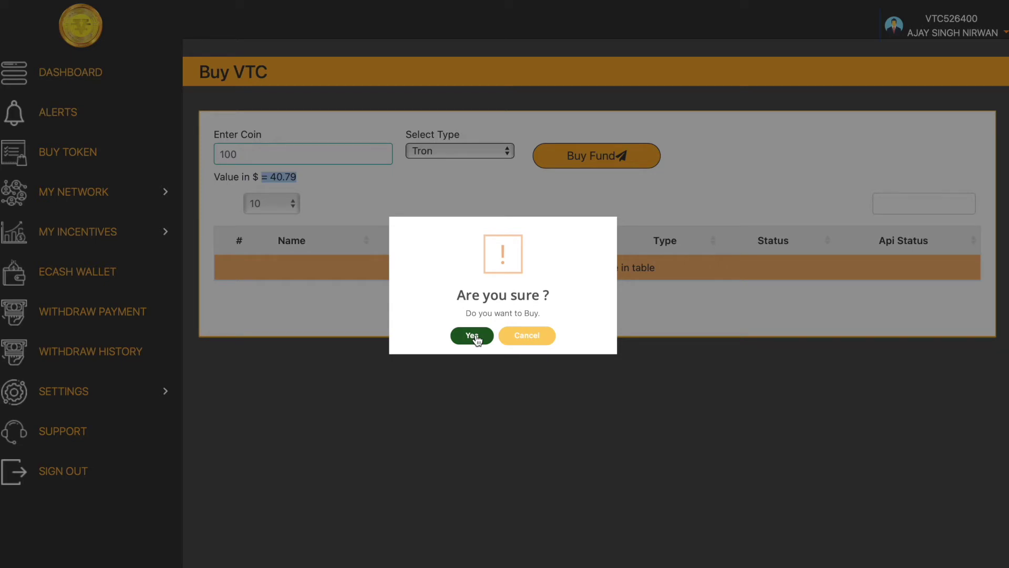
pyautogui.click(472, 337)
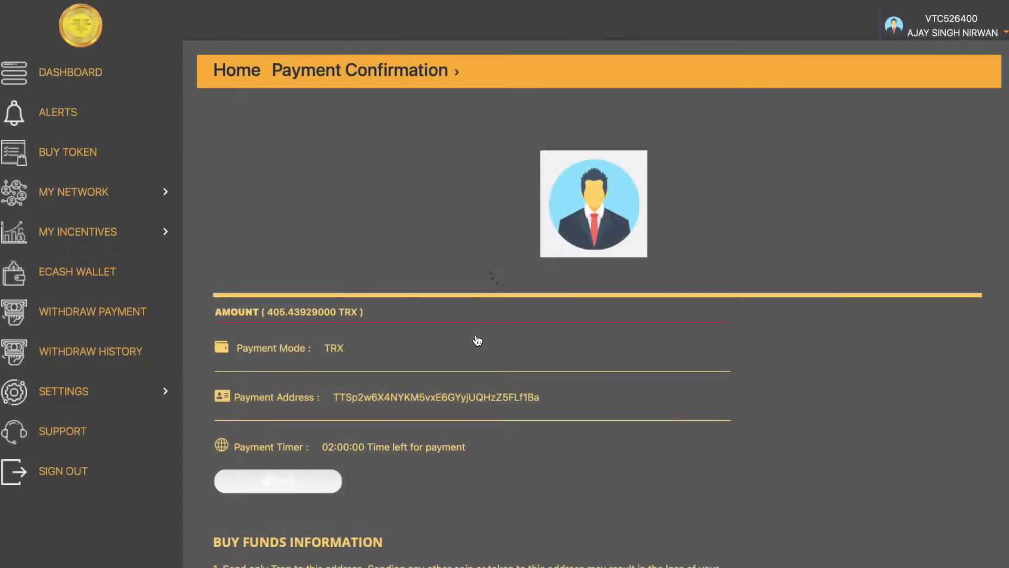
# - Copy the TRX payment address for the 405.43929000 TRX payment
pyautogui.scroll(-3, 477, 340)
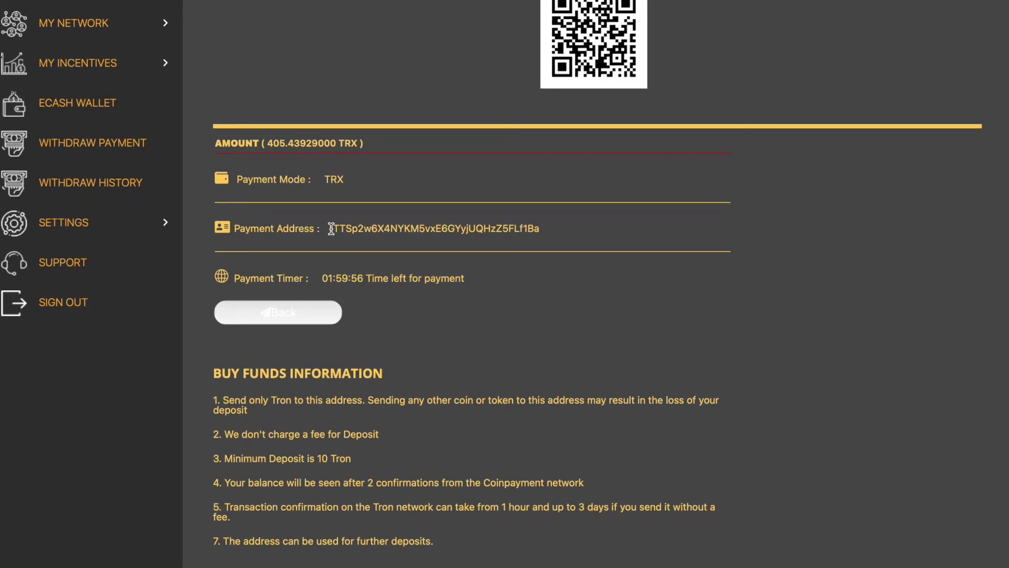
pyautogui.moveTo(334, 229); pyautogui.dragTo(543, 232)
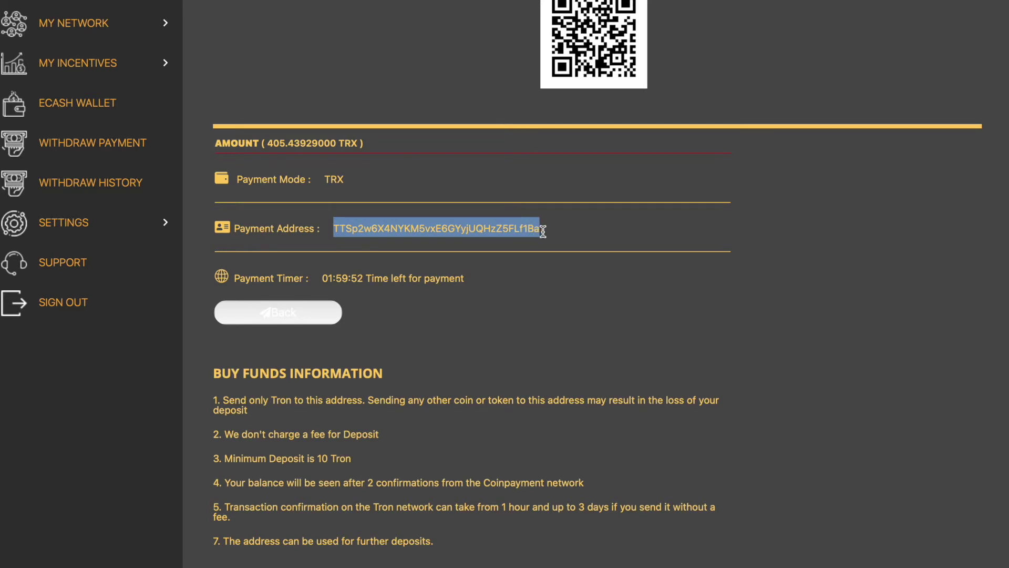
pyautogui.click(267, 145)
pyautogui.moveTo(267, 146); pyautogui.dragTo(341, 143)
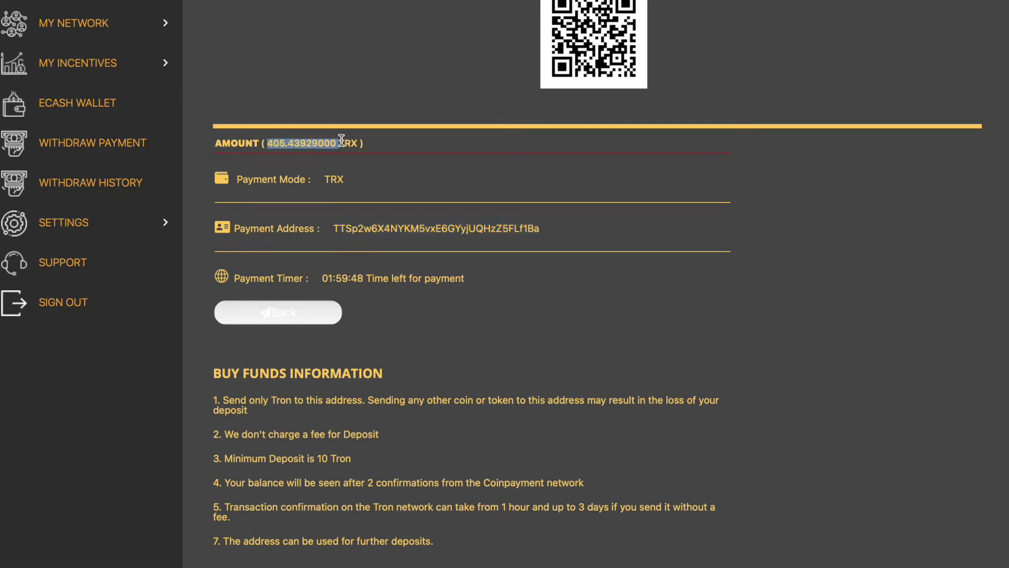
pyautogui.moveTo(333, 229); pyautogui.dragTo(543, 234)
pyautogui.hotkey('ctrl', 'c')
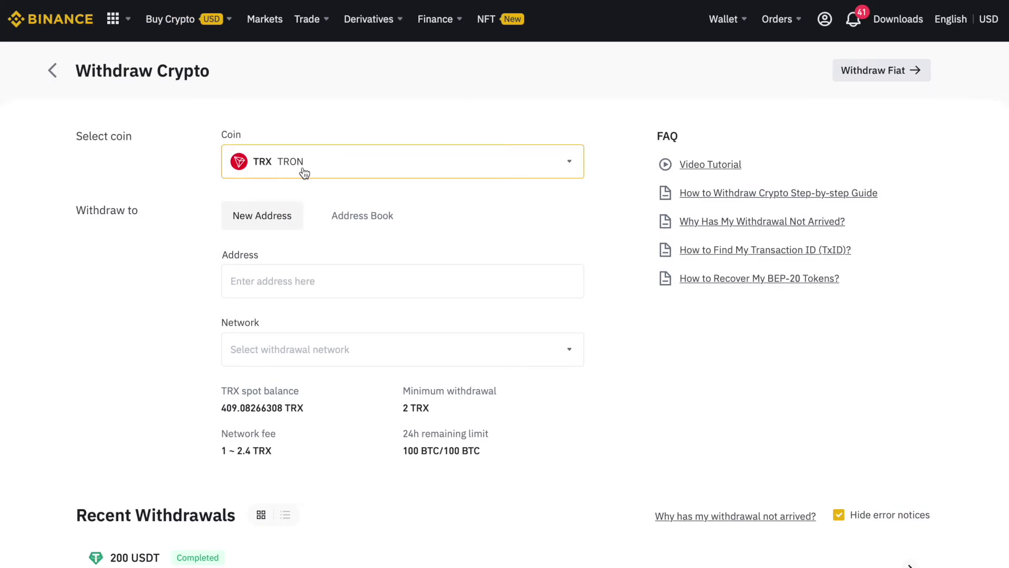
# - Paste the VTC payment address as Binance's withdrawal address, setting the Tron (TRC20) network
pyautogui.scroll(-1, 313, 171)
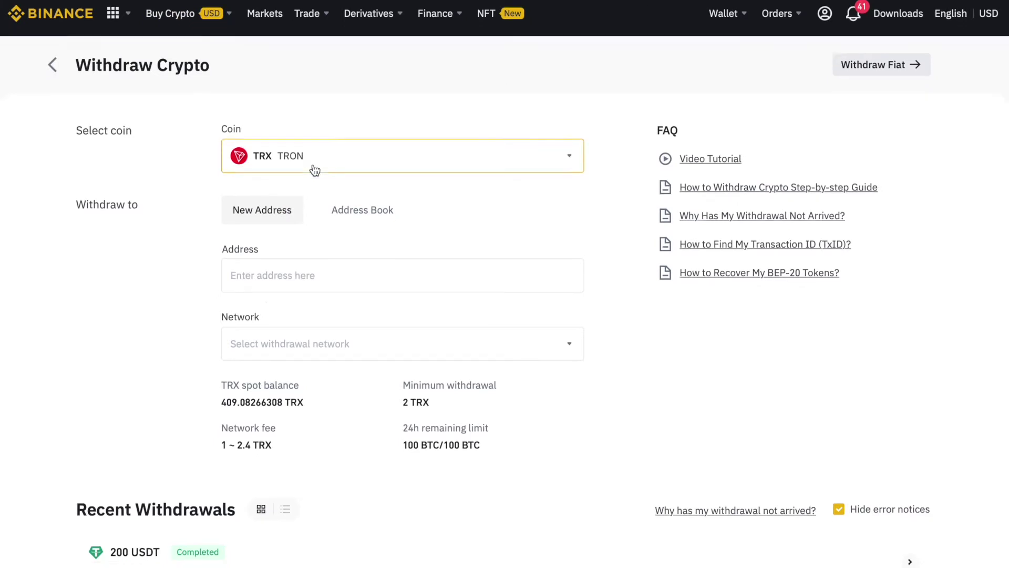
pyautogui.click(260, 226)
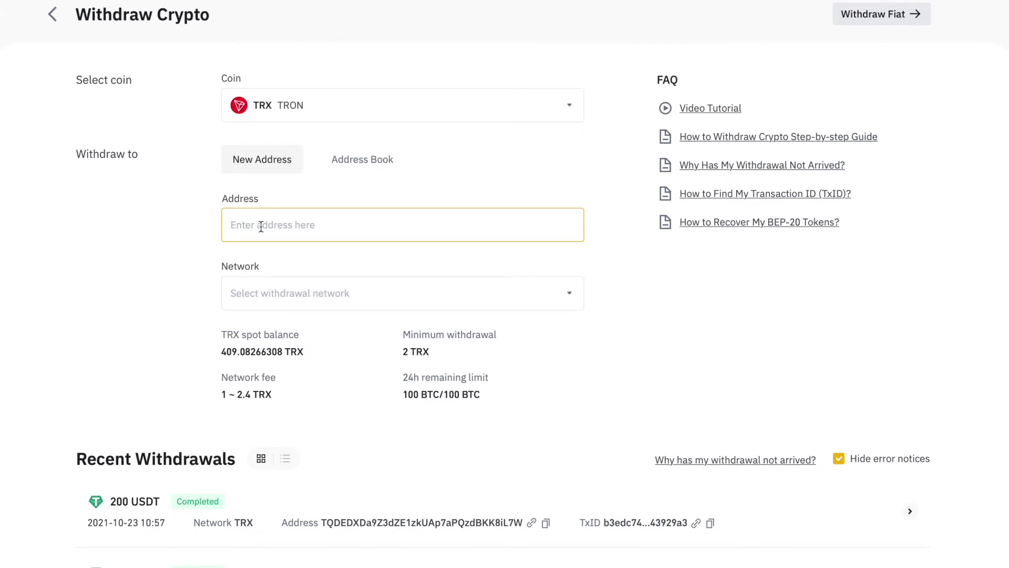
pyautogui.hotkey('ctrl', 'v')
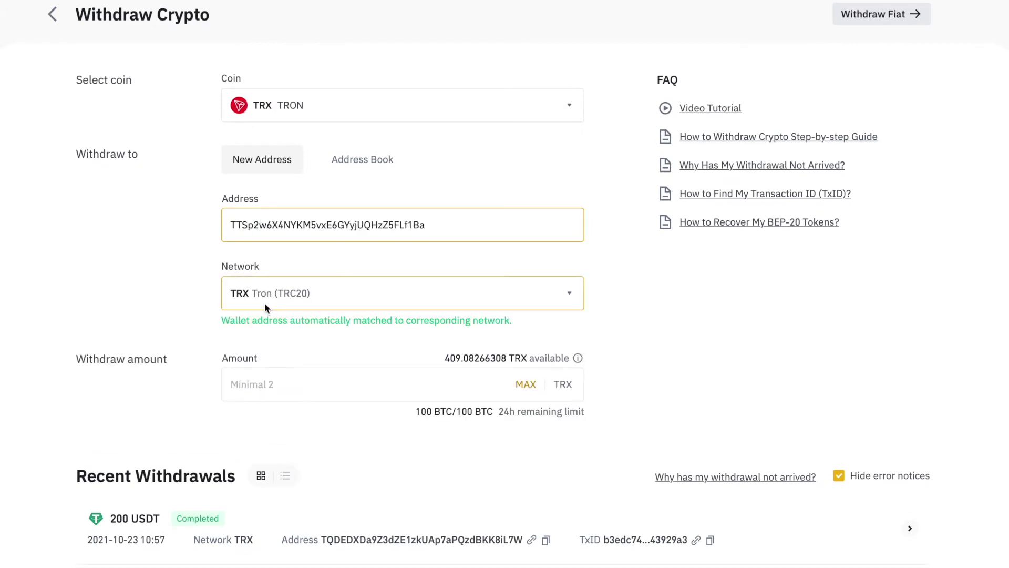
pyautogui.scroll(-2, 599, 354)
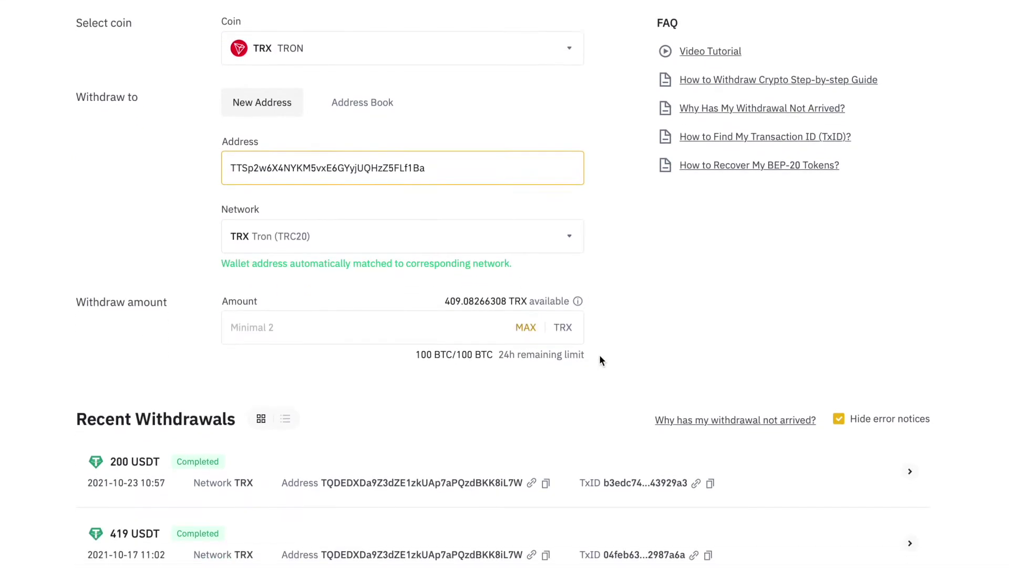
pyautogui.click(487, 293)
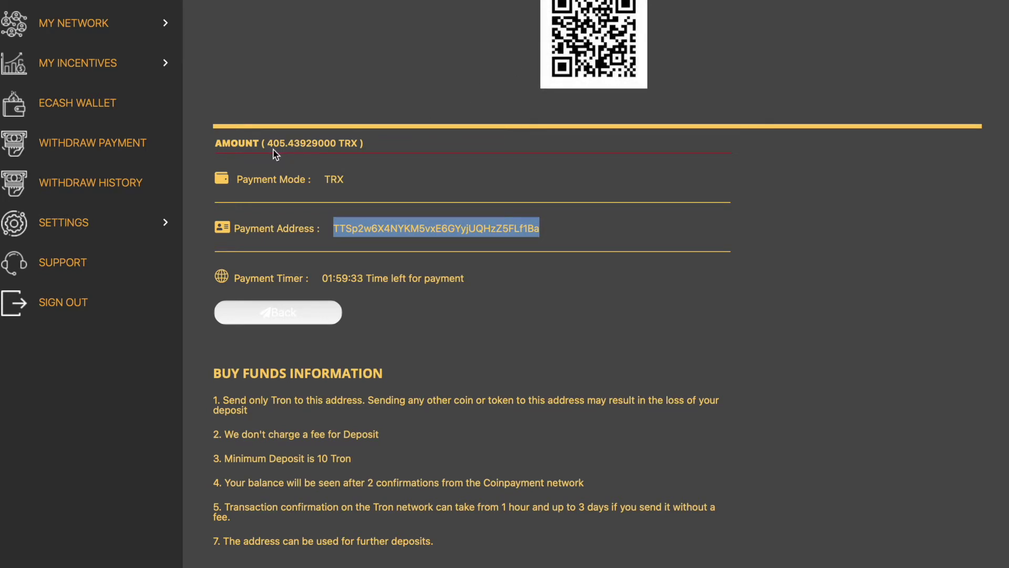
# - Paste 405.43929000 TRX as the Binance withdrawal amount, triggering the six-decimal warning
pyautogui.moveTo(268, 143); pyautogui.dragTo(337, 143)
pyautogui.hotkey('ctrl', 'c')
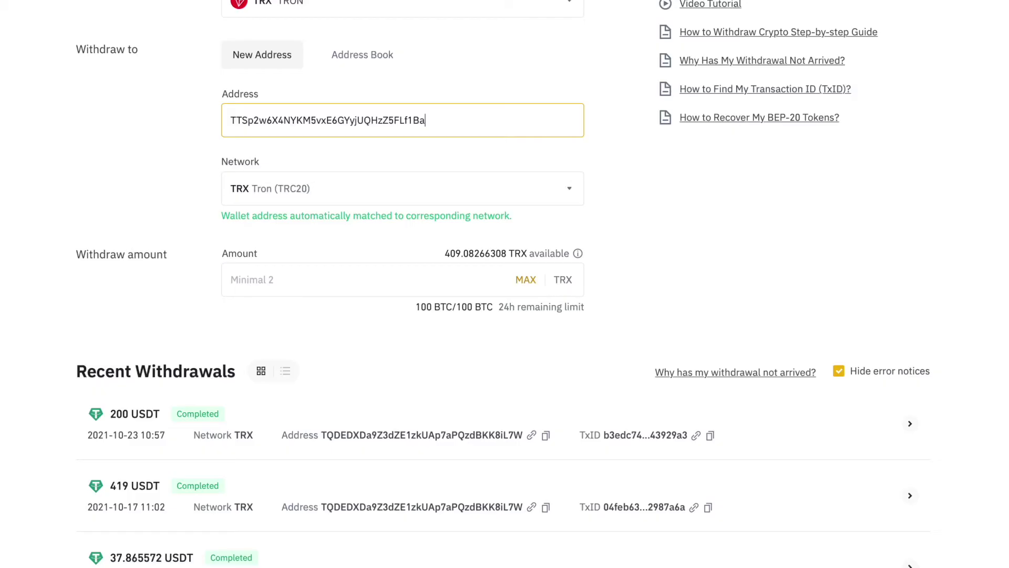
pyautogui.click(266, 289)
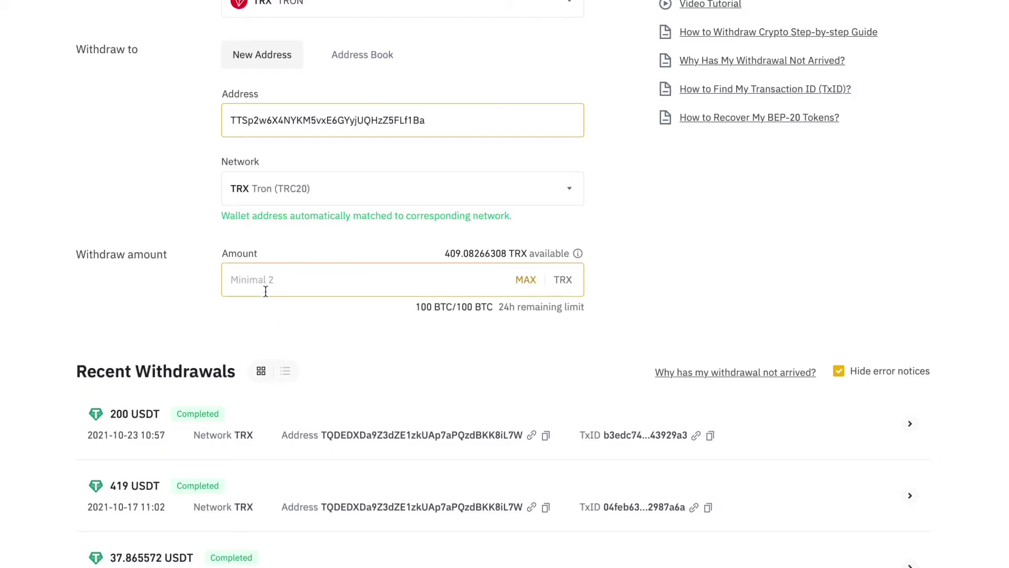
pyautogui.hotkey('ctrl', 'v')
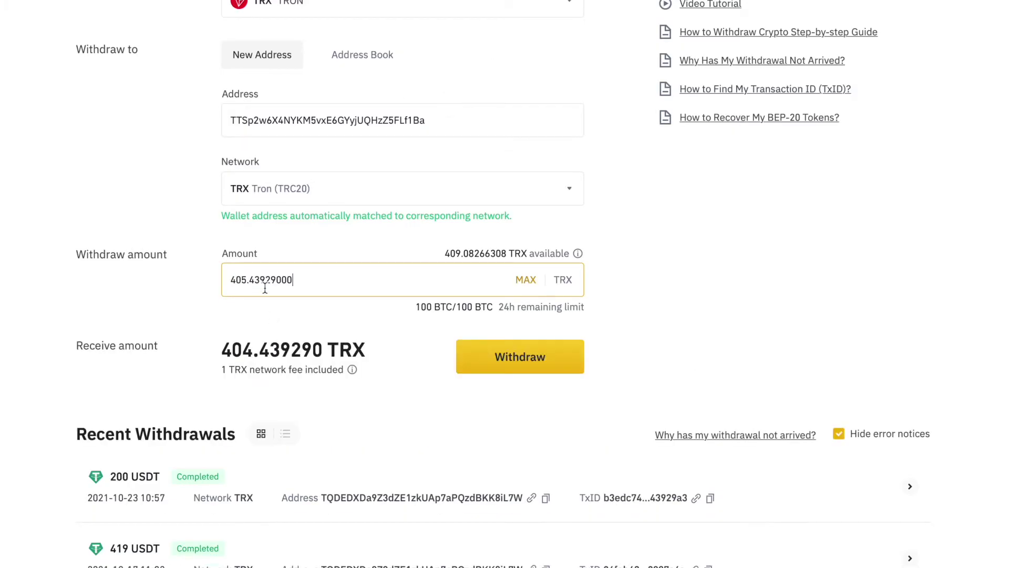
pyautogui.scroll(-1, 317, 320)
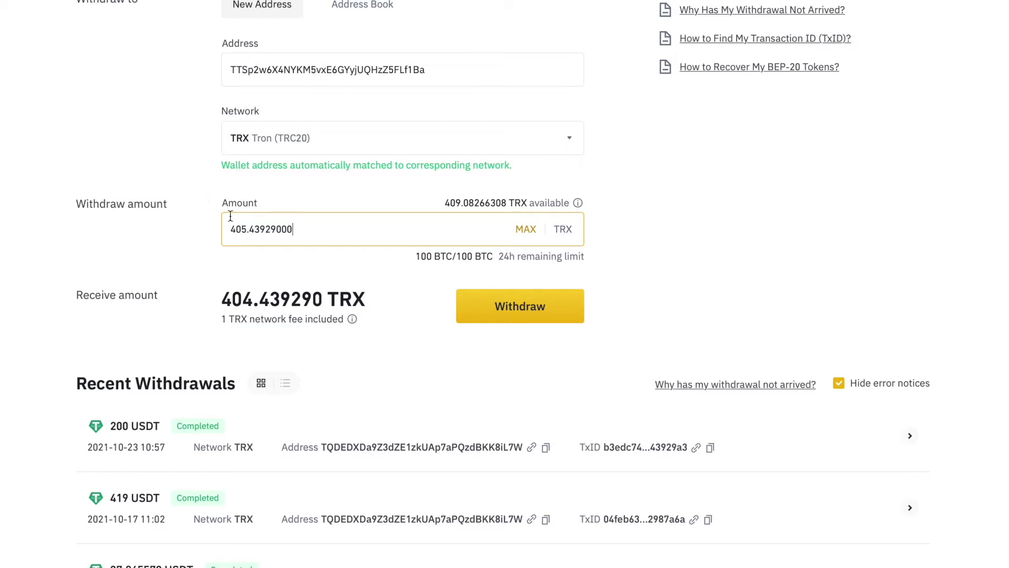
pyautogui.click(210, 305)
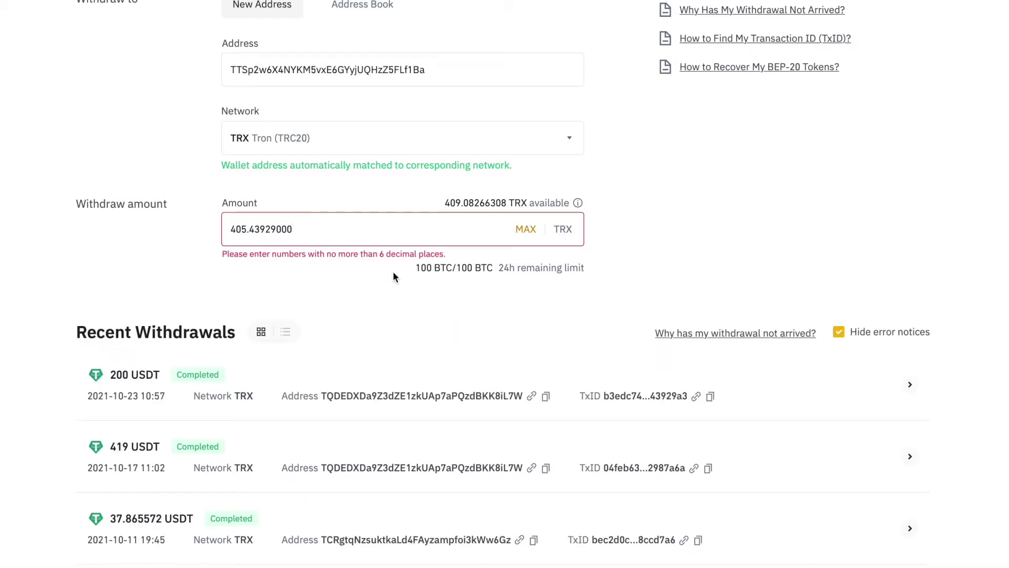
# - Trim the withdrawal amount to 405.439290 TRX so it is accepted
pyautogui.click(315, 234)
pyautogui.press('BackSpace')
pyautogui.press('BackSpace')
pyautogui.click(311, 294)
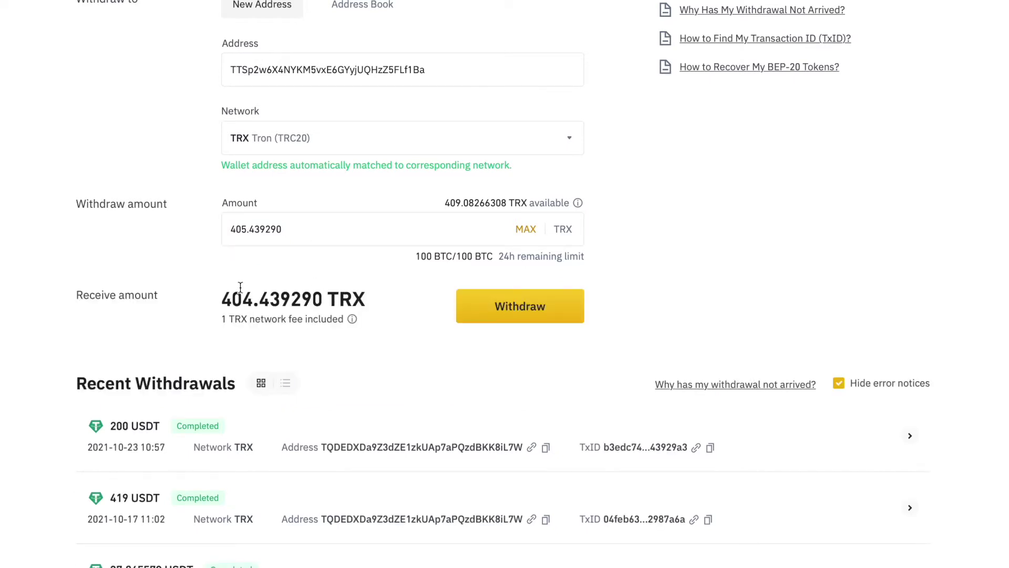
# - Review the 404.439290 TRX receive amount and the 1 TRX network fee note
pyautogui.moveTo(222, 301); pyautogui.dragTo(323, 300)
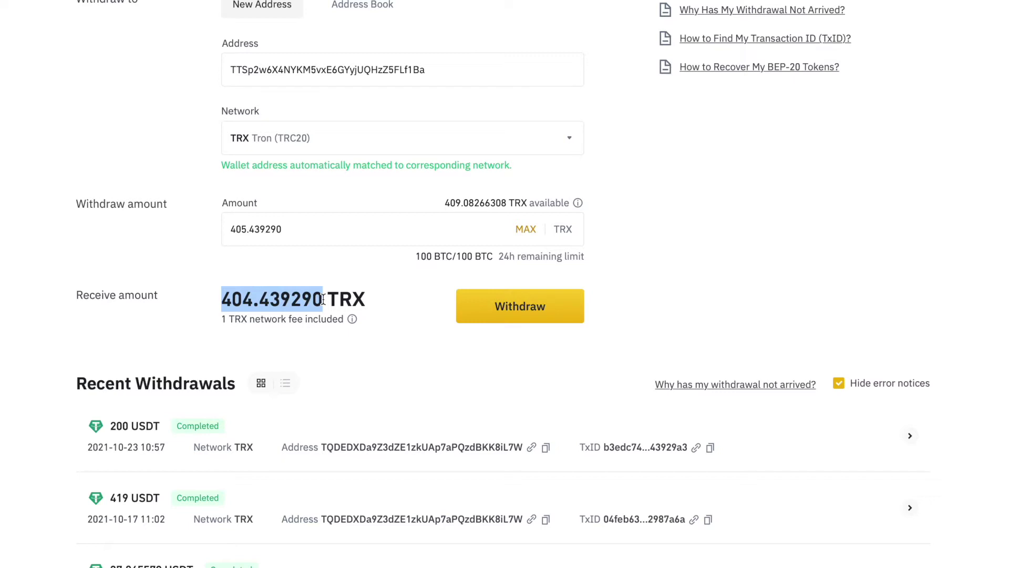
pyautogui.click(244, 229)
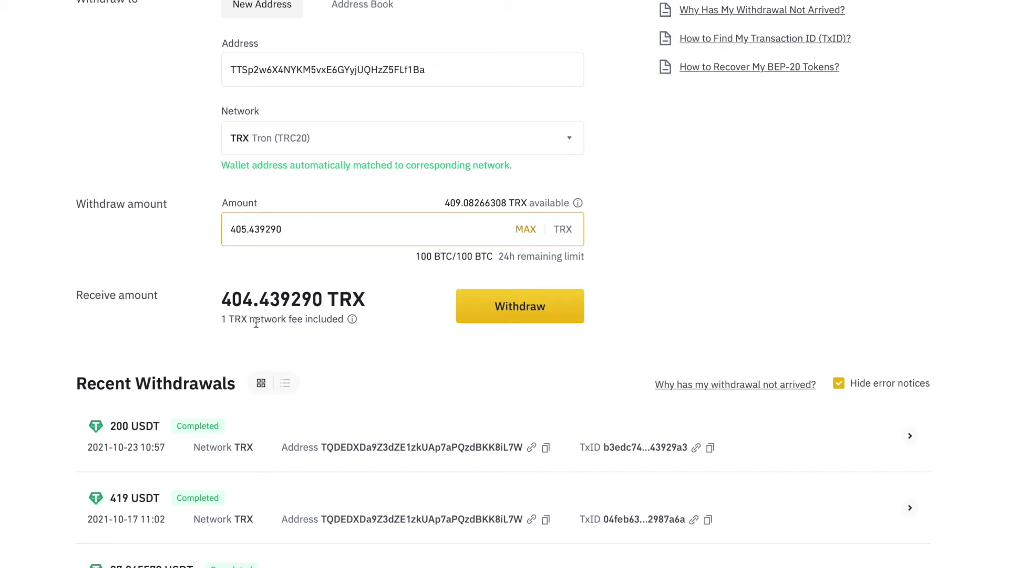
pyautogui.moveTo(223, 318); pyautogui.dragTo(287, 325)
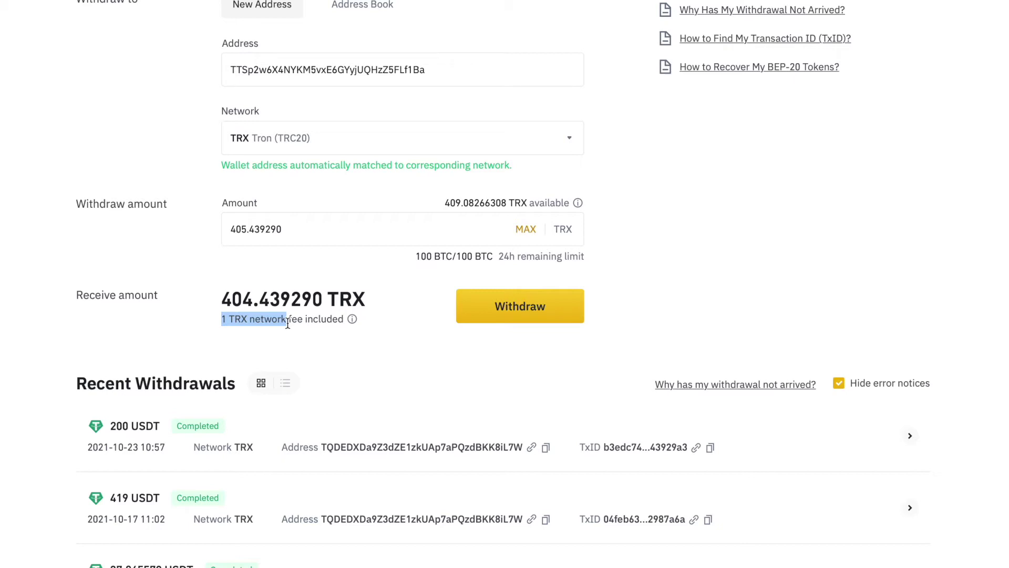
pyautogui.click(217, 335)
pyautogui.moveTo(217, 318); pyautogui.dragTo(389, 351)
# - Raise the withdrawal amount to 406.439290 TRX so 405.439290 TRX is received
pyautogui.click(389, 351)
pyautogui.click(244, 229)
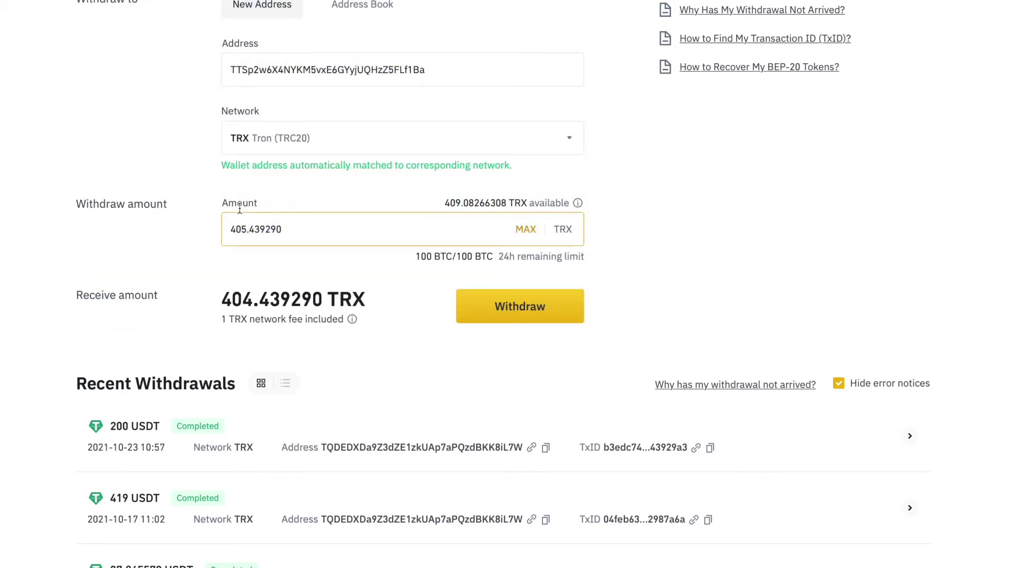
pyautogui.press('BackSpace')
pyautogui.write('6')
pyautogui.click(221, 303)
pyautogui.moveTo(221, 303); pyautogui.dragTo(330, 304)
# - Re-enter 406.439290 TRX, verify the 405.439290 receive amount, and submit the withdrawal
pyautogui.click(246, 230)
pyautogui.press('BackSpace')
pyautogui.write('5')
pyautogui.press('BackSpace')
pyautogui.write('6')
pyautogui.click(221, 304)
pyautogui.moveTo(221, 303); pyautogui.dragTo(376, 296)
pyautogui.click(532, 314)
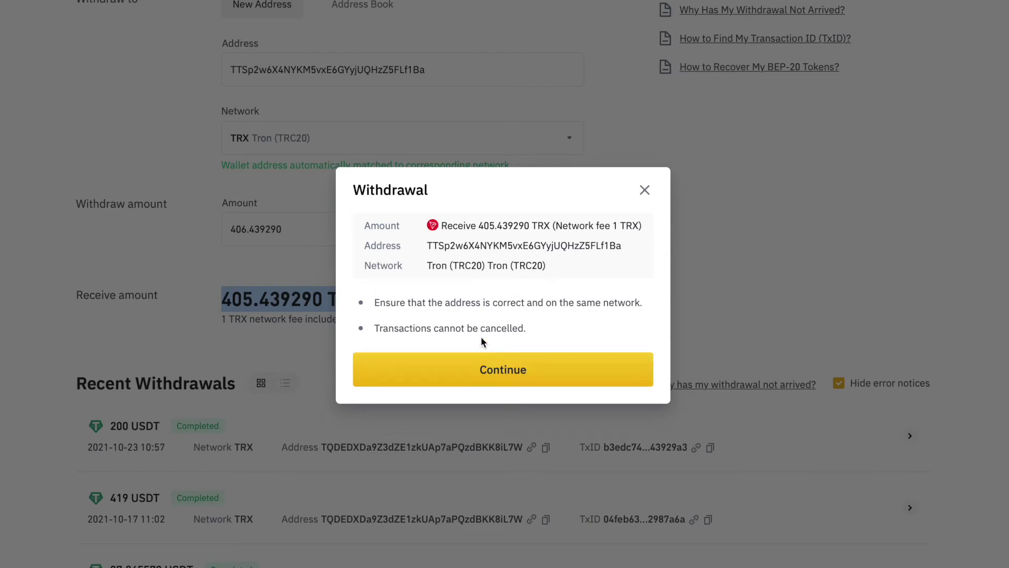
# - Continue to security verification and request both phone and e-mail verification codes
pyautogui.click(502, 371)
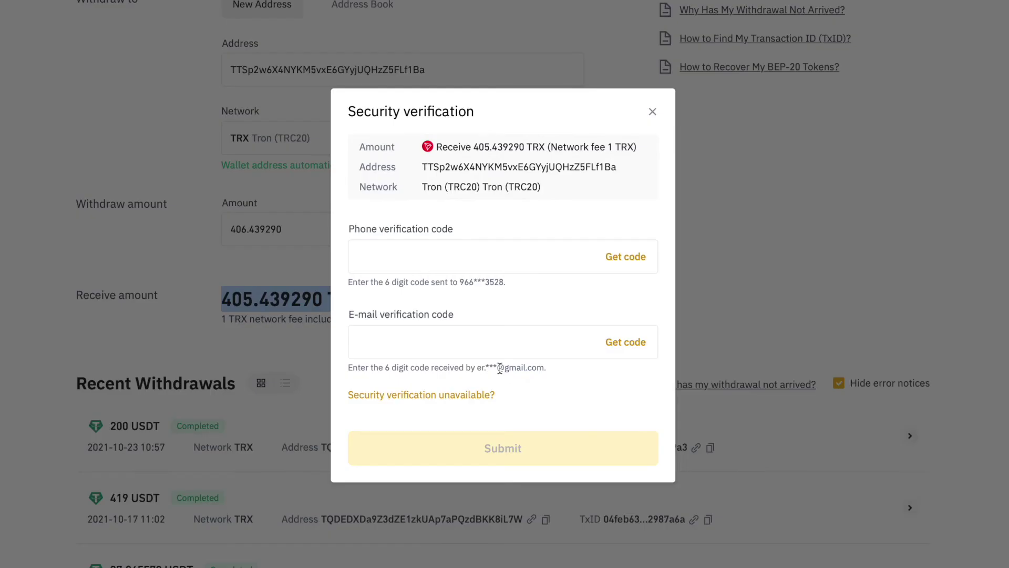
pyautogui.click(621, 260)
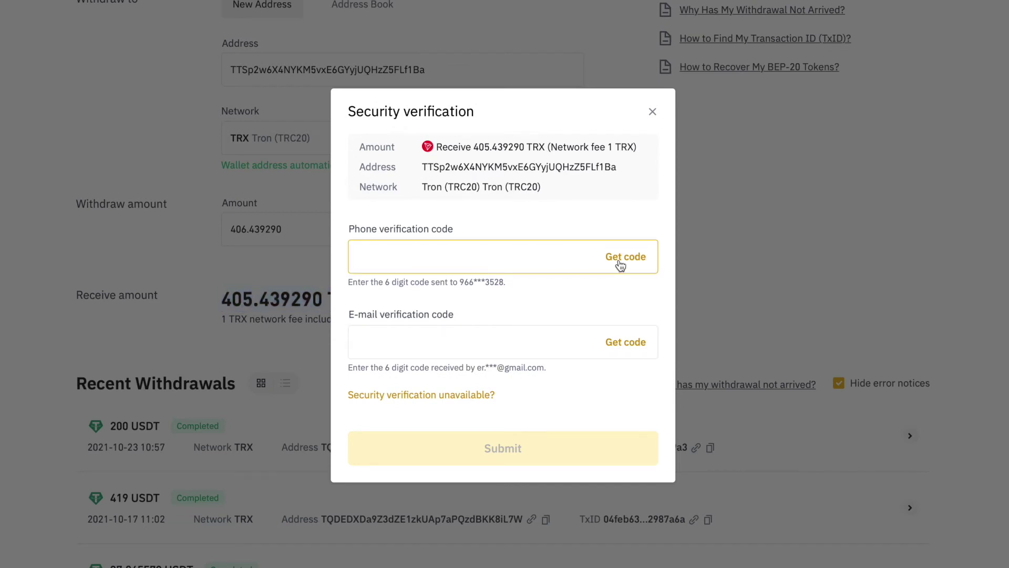
pyautogui.click(625, 343)
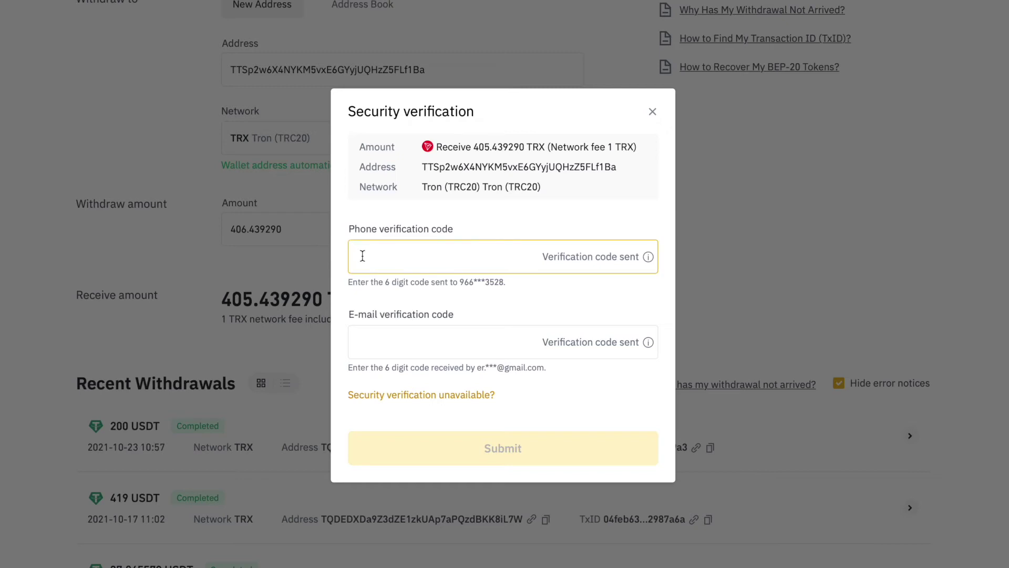
# - Enter the received phone and e-mail verification codes
pyautogui.click(430, 352)
pyautogui.click(429, 343)
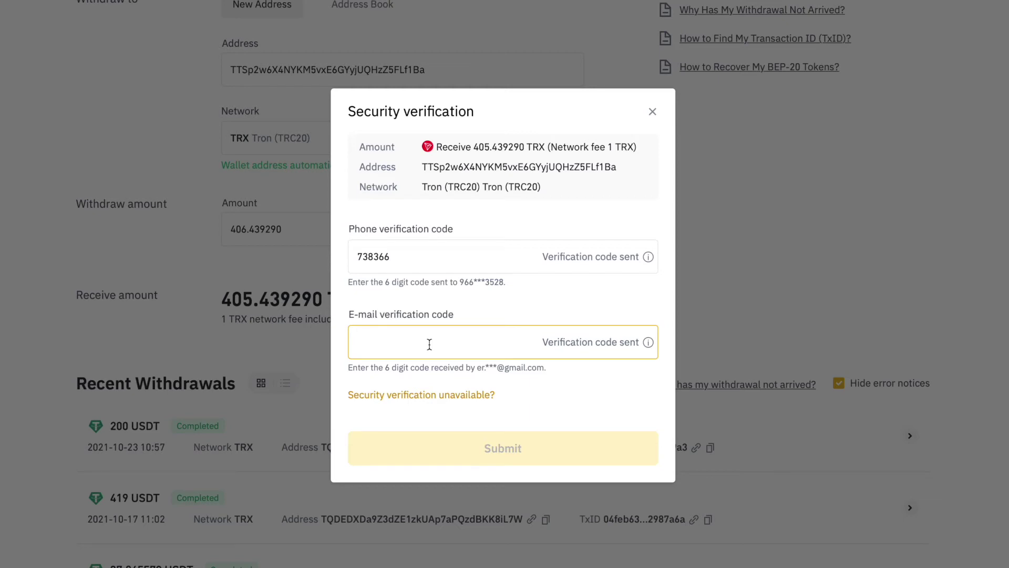
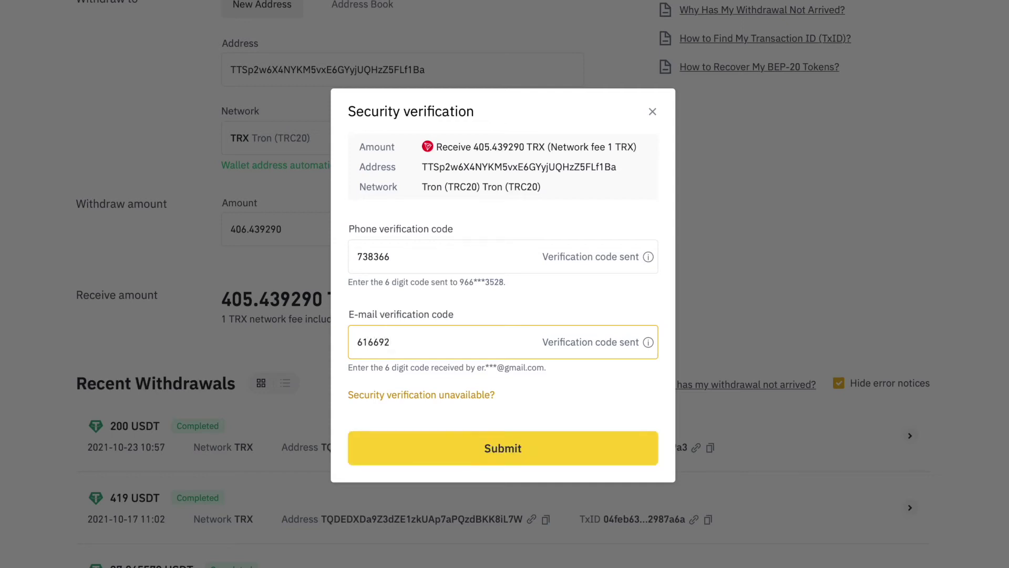
# - Submit the 405.43929 TRX withdrawal and acknowledge the awaiting-approval notice
pyautogui.click(524, 458)
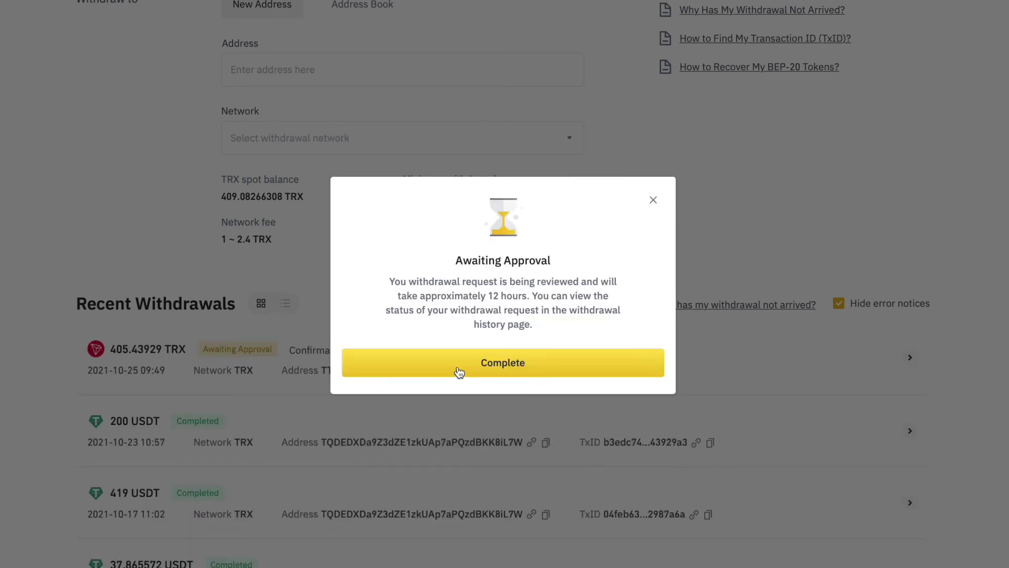
pyautogui.click(501, 369)
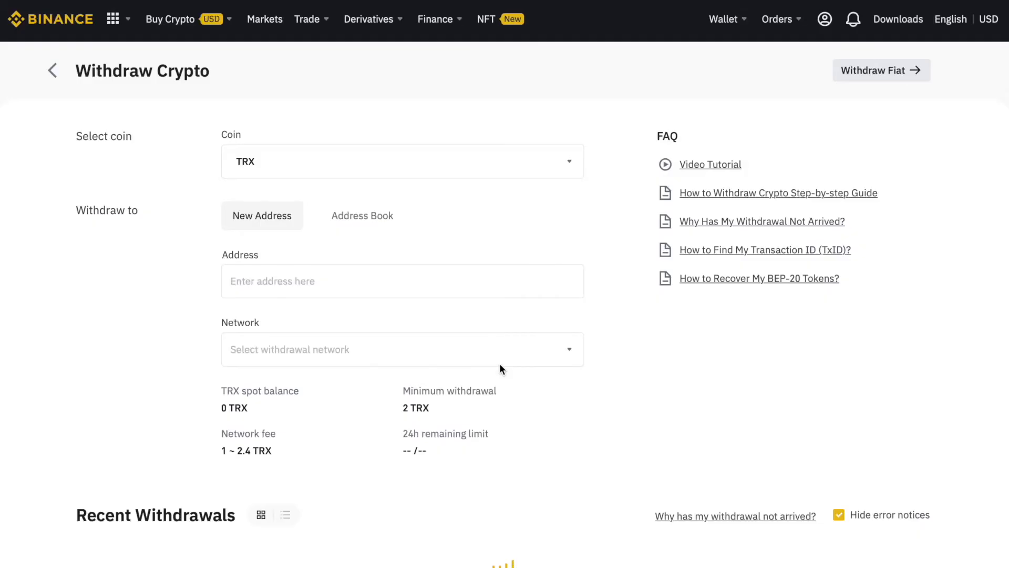
pyautogui.scroll(-5, 500, 366)
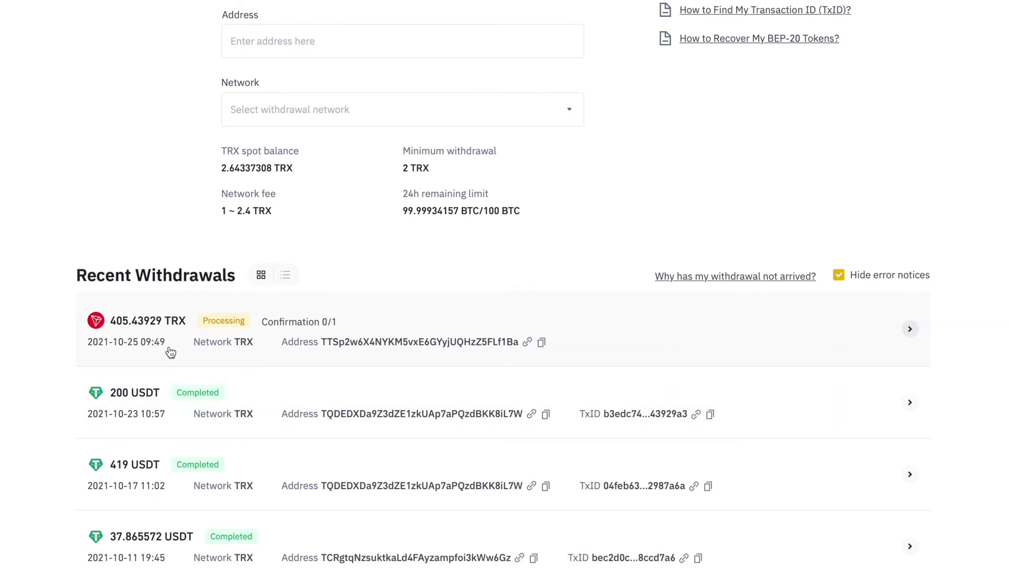
# - Check the withdrawal details showing Processing with 0/1 confirmations, then reload the page
pyautogui.moveTo(169, 348); pyautogui.dragTo(88, 345)
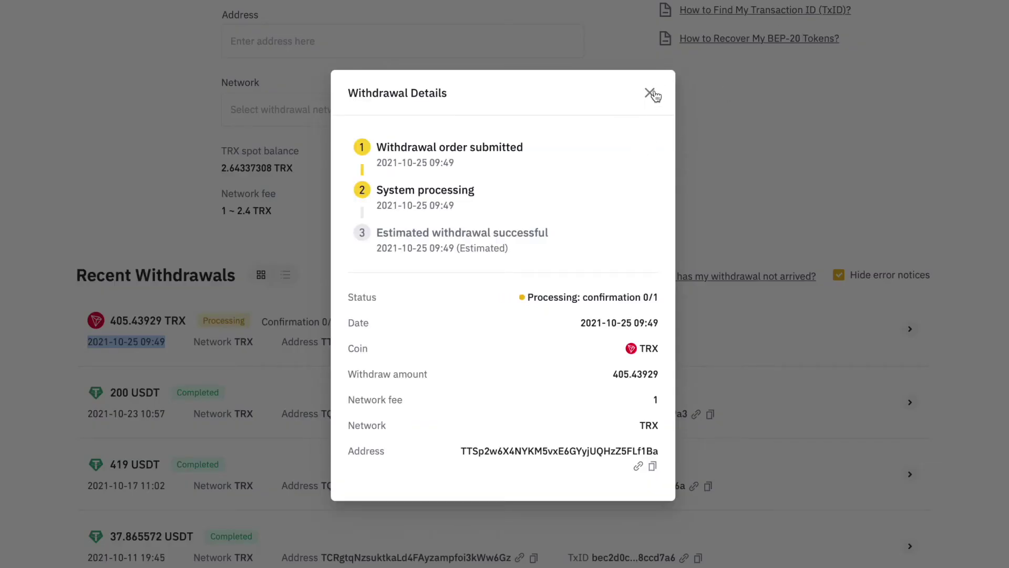
pyautogui.click(650, 94)
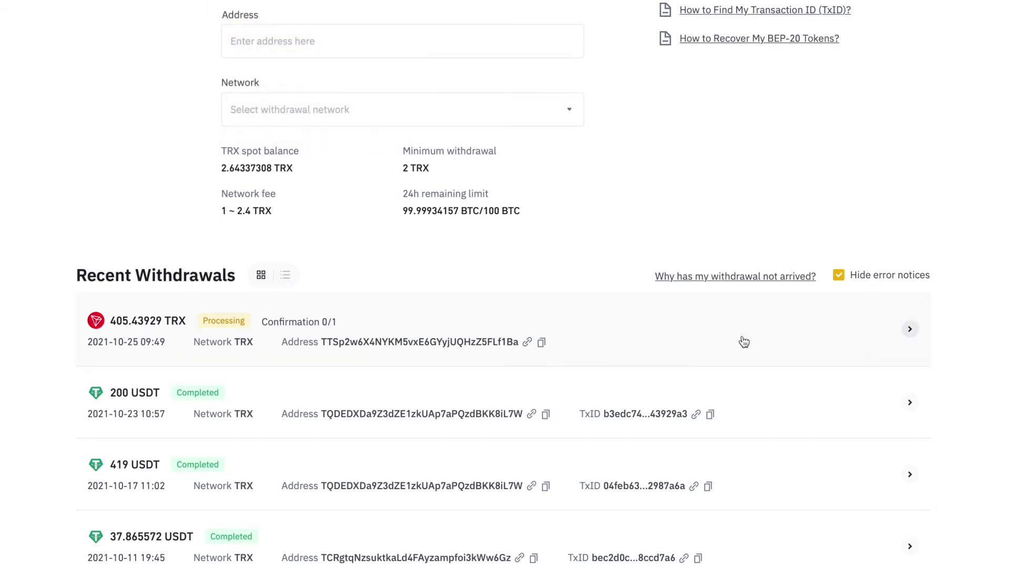
pyautogui.click(909, 329)
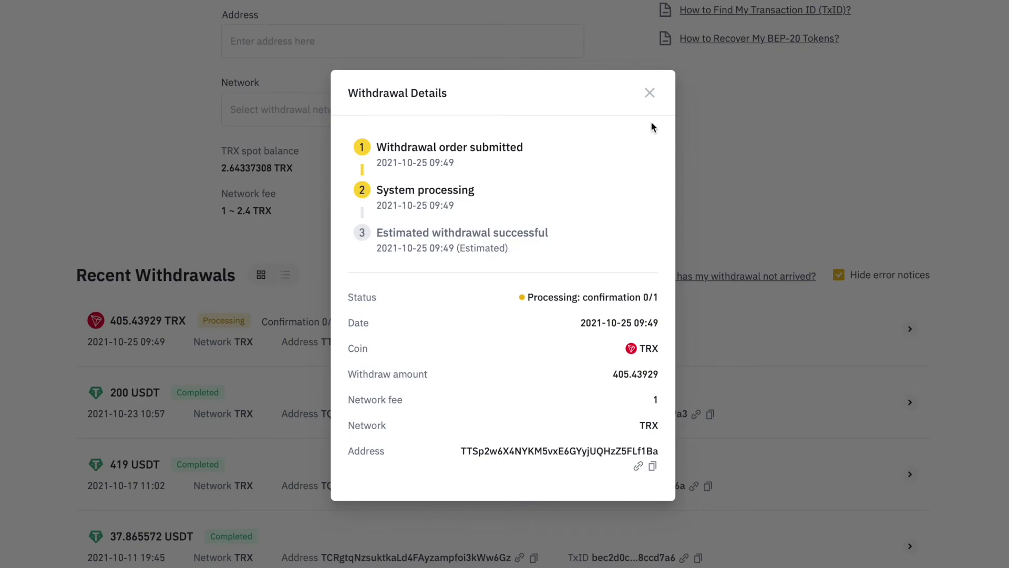
pyautogui.click(649, 94)
pyautogui.moveTo(362, 320); pyautogui.dragTo(205, 321)
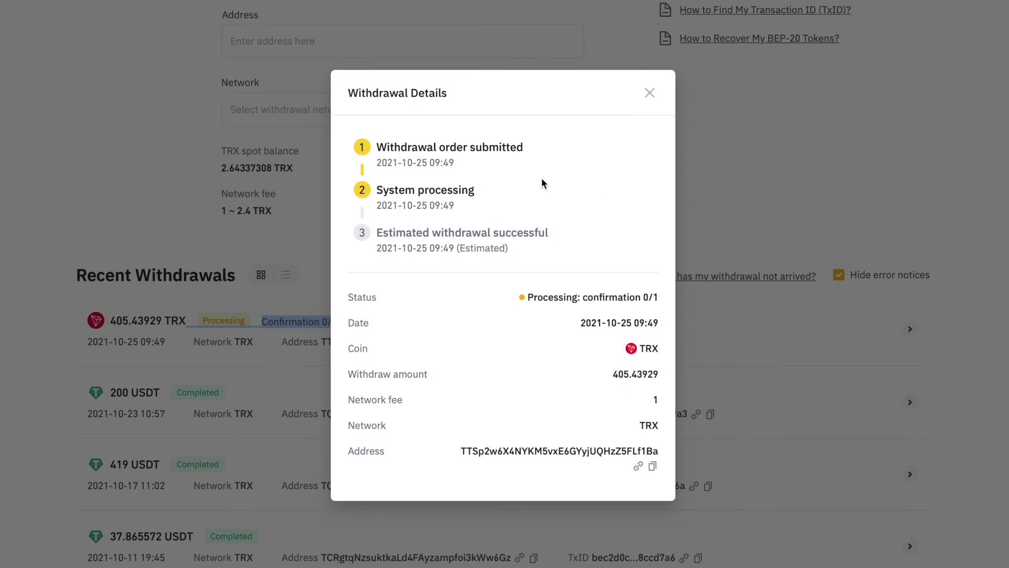
pyautogui.click(657, 91)
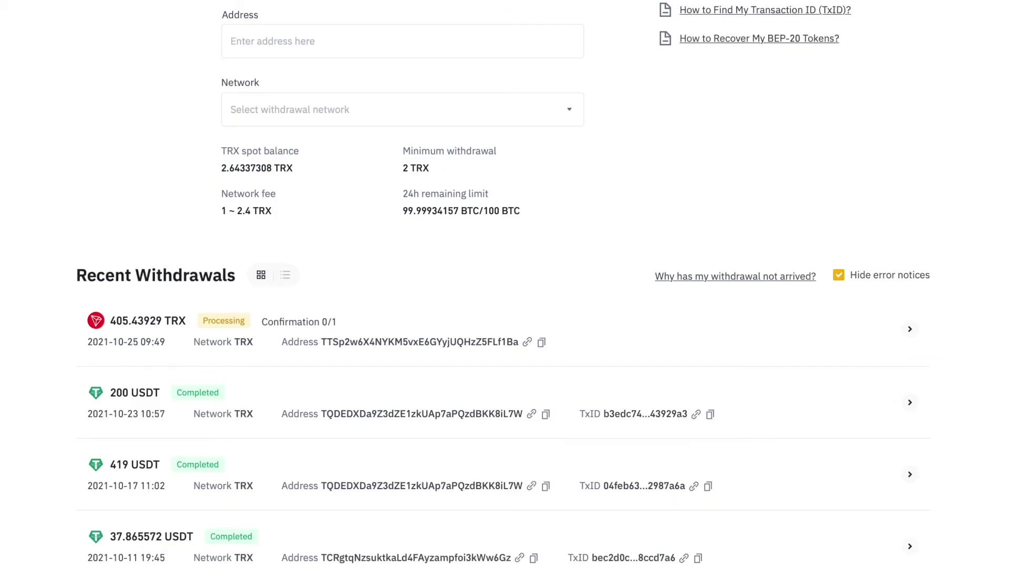
pyautogui.press('F5')
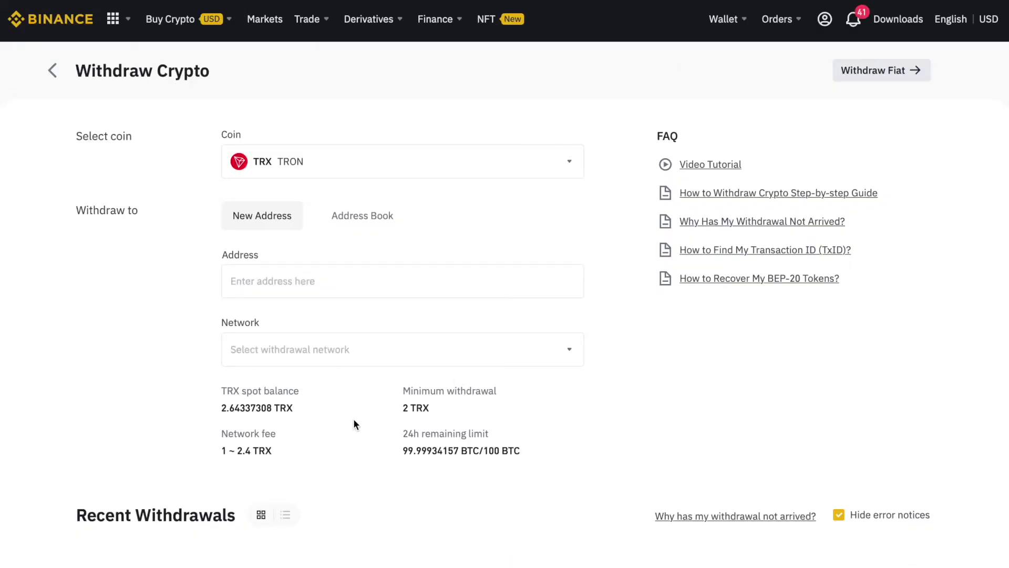
pyautogui.scroll(-4, 354, 424)
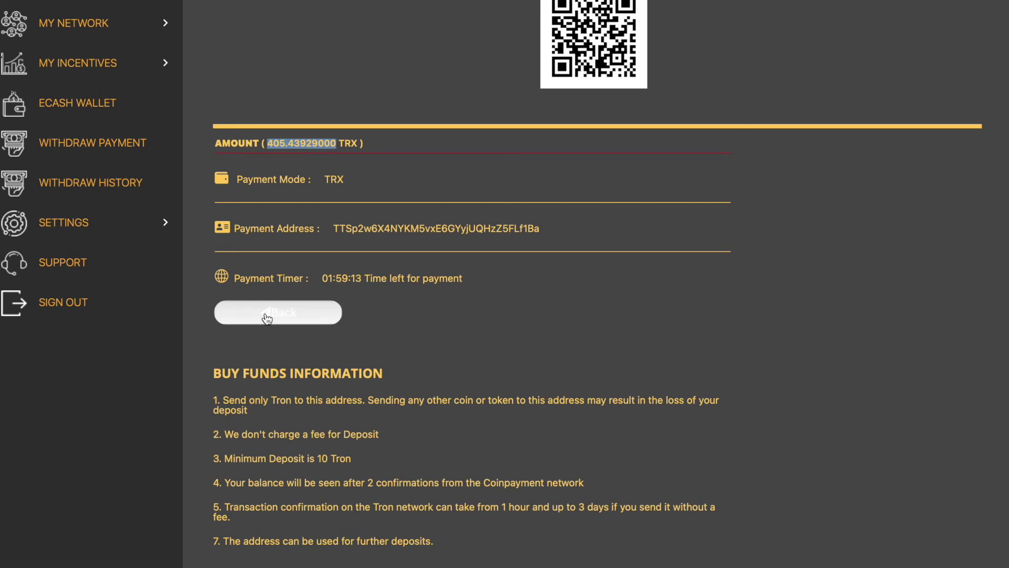
# - Go back to the Buy VTC list and check status until the 100-coin Tron purchase shows approved
pyautogui.click(267, 317)
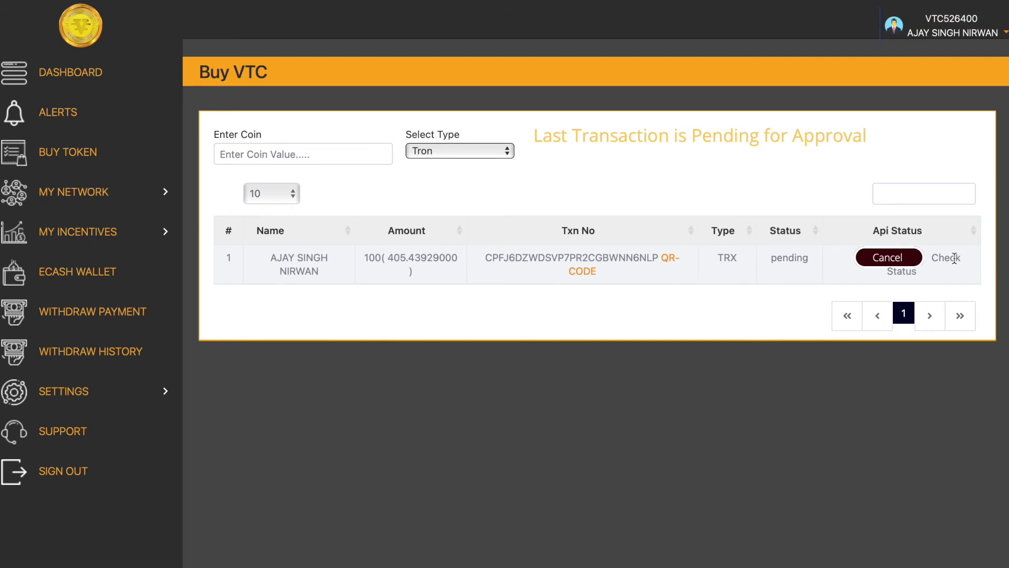
pyautogui.click(954, 258)
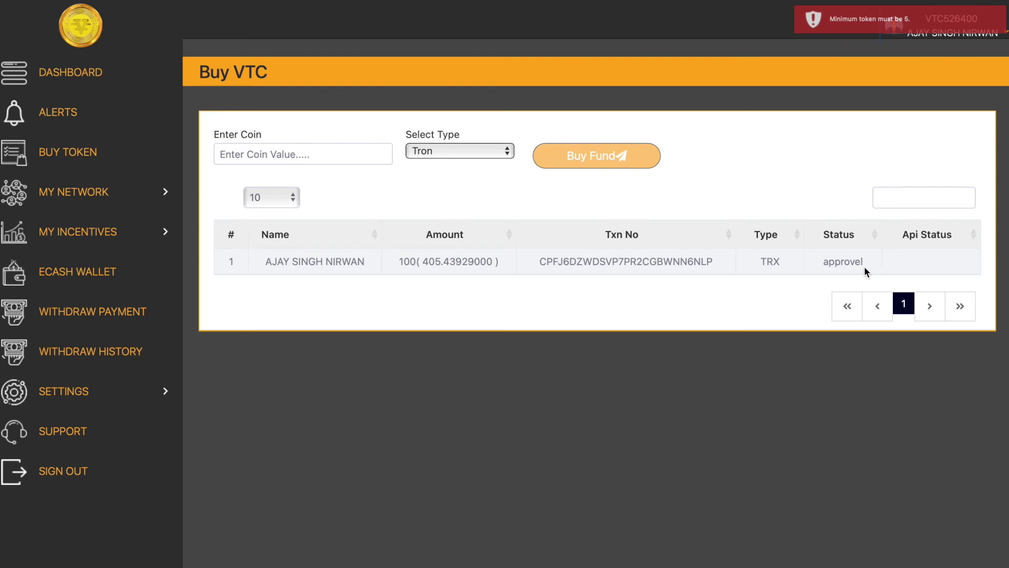
pyautogui.moveTo(919, 261); pyautogui.dragTo(239, 268)
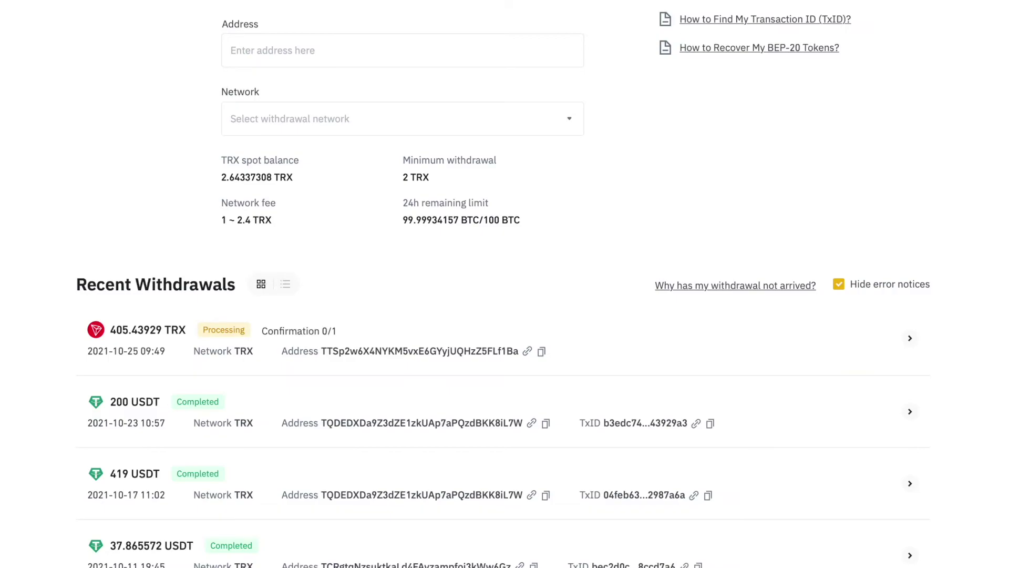
# - Refresh Binance withdrawals and check that the 405.43929 TRX withdrawal now has a TxID, still Processing
pyautogui.press('F5')
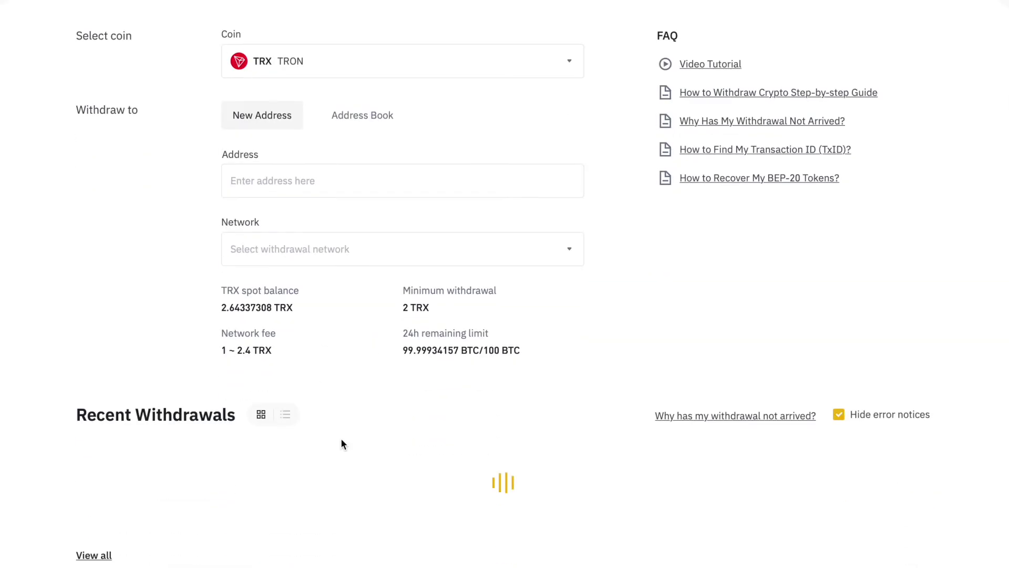
pyautogui.moveTo(367, 449); pyautogui.dragTo(199, 449)
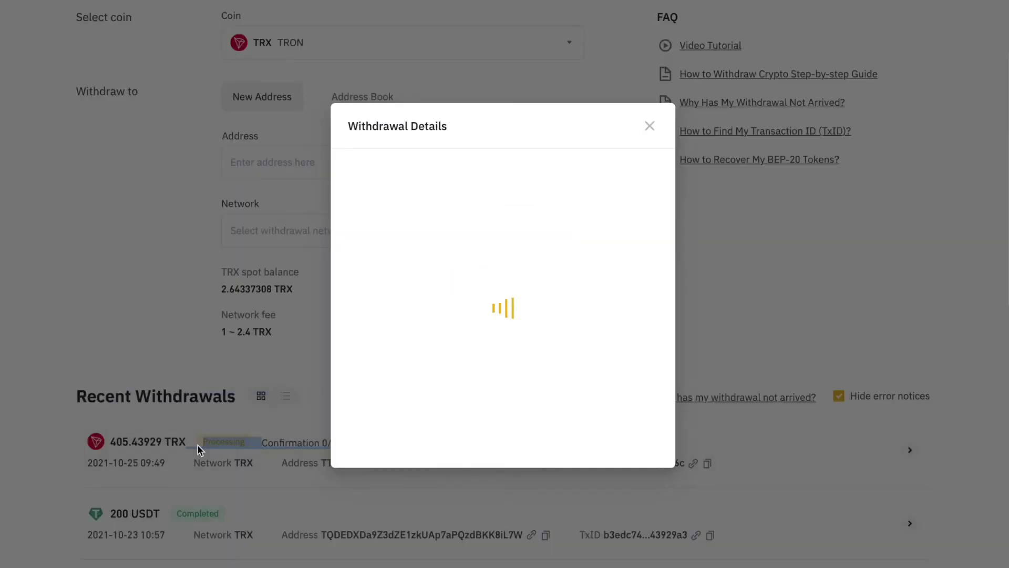
pyautogui.click(651, 77)
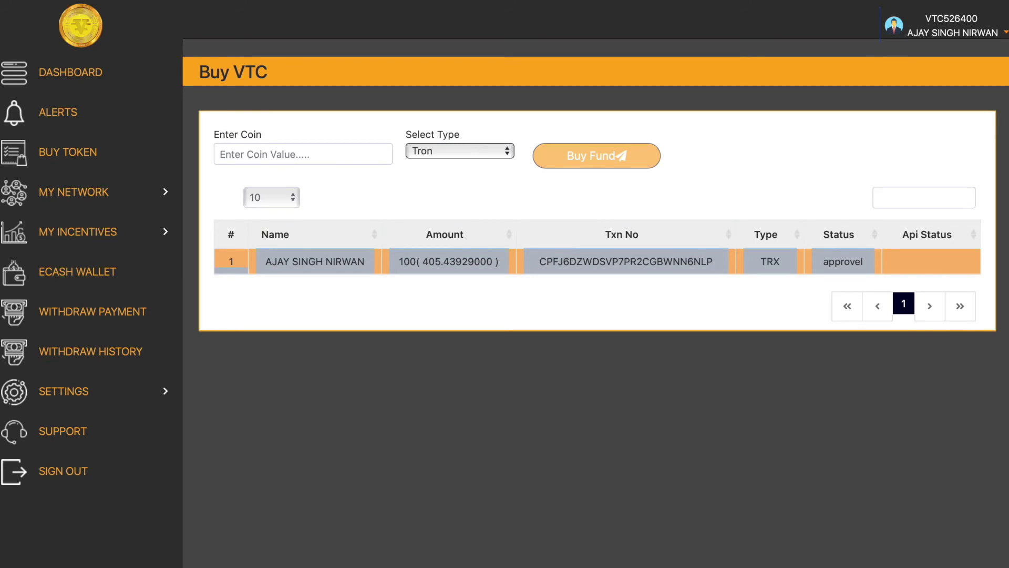
# - Note the purchase's approval status, then open the invoices behind the 100.00 Staked VTC total
pyautogui.click(938, 263)
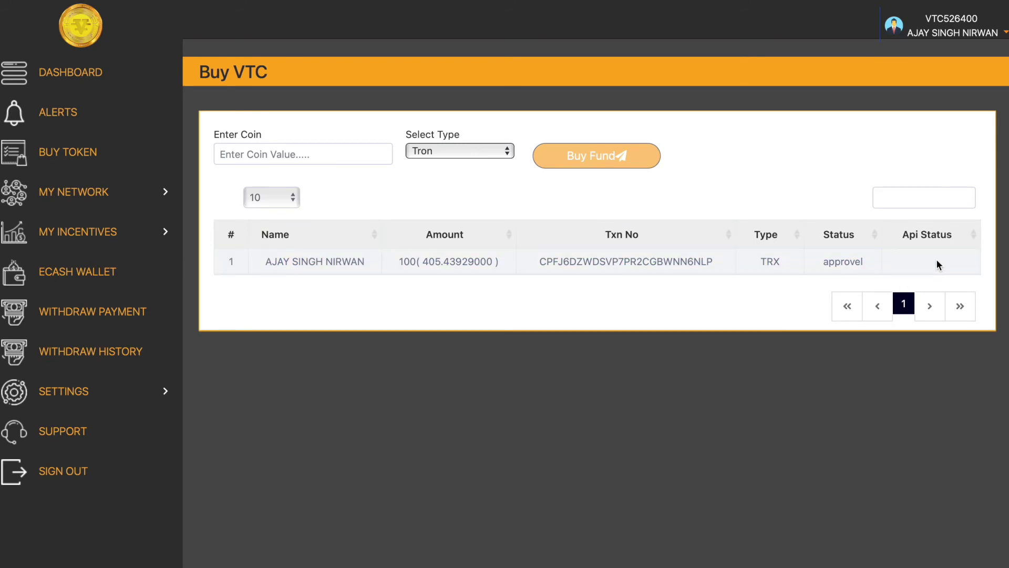
pyautogui.moveTo(871, 260); pyautogui.dragTo(818, 261)
pyautogui.click(78, 72)
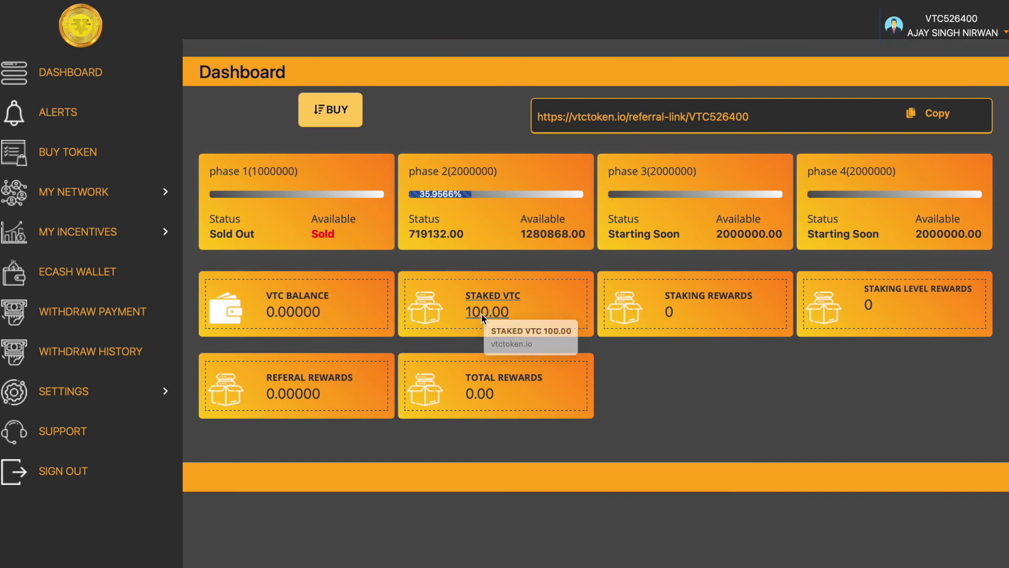
pyautogui.click(482, 312)
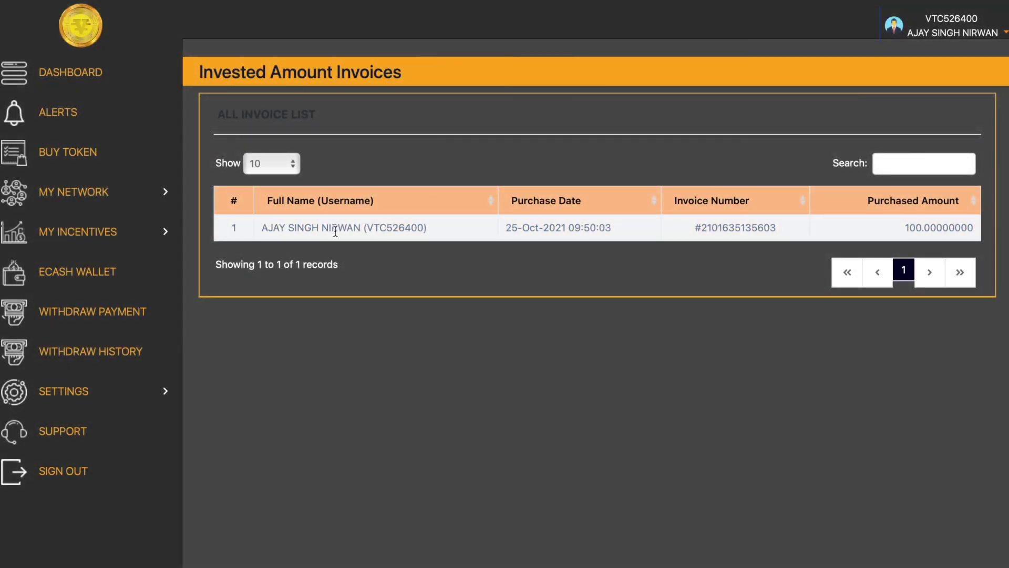
# - Highlight the buyer name, 25-Oct-2021 09:50:03 date and 100.00000000 amount, then return to Dashboard
pyautogui.moveTo(444, 235); pyautogui.dragTo(253, 235)
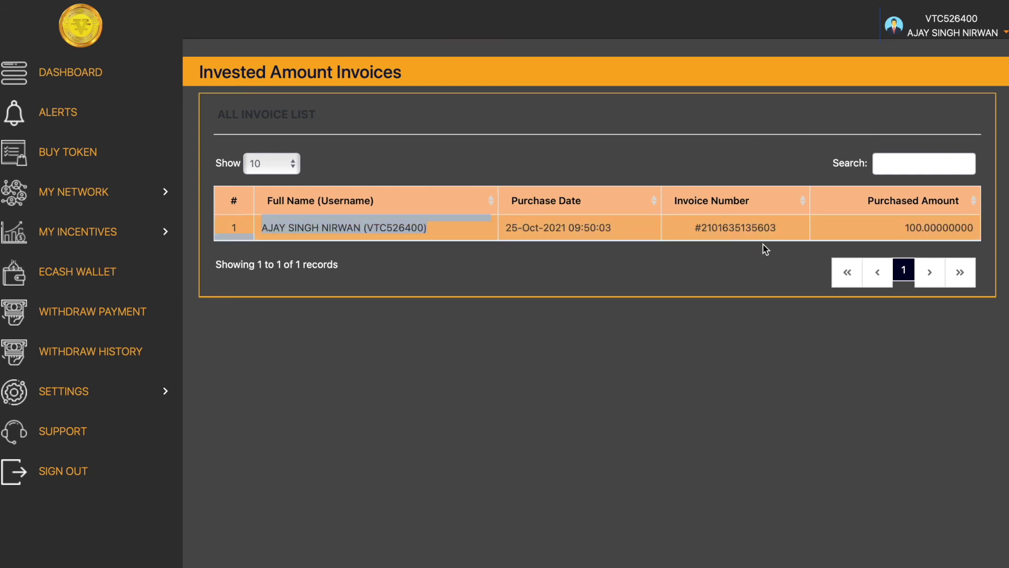
pyautogui.moveTo(630, 228); pyautogui.dragTo(502, 229)
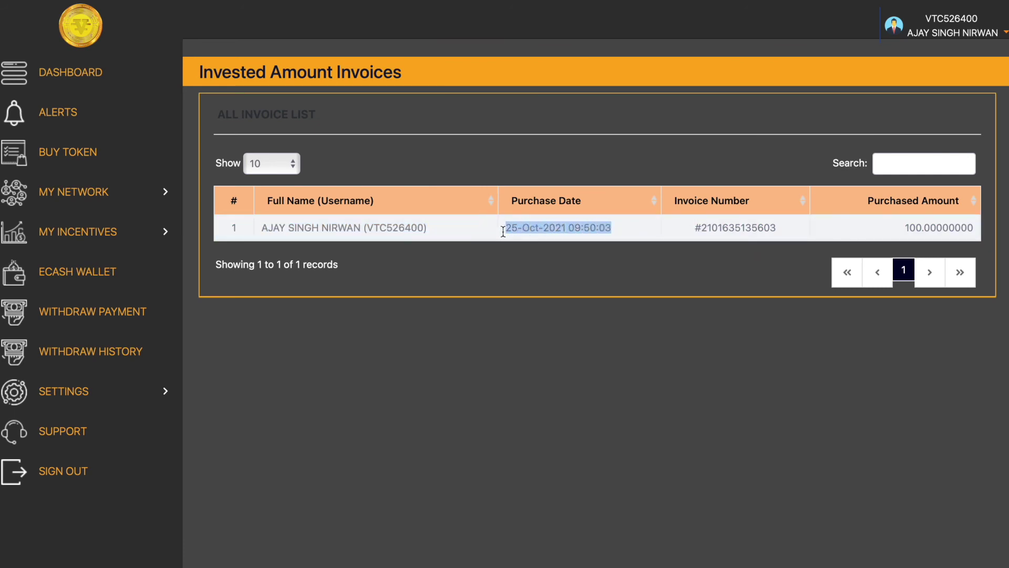
pyautogui.moveTo(885, 223); pyautogui.dragTo(974, 227)
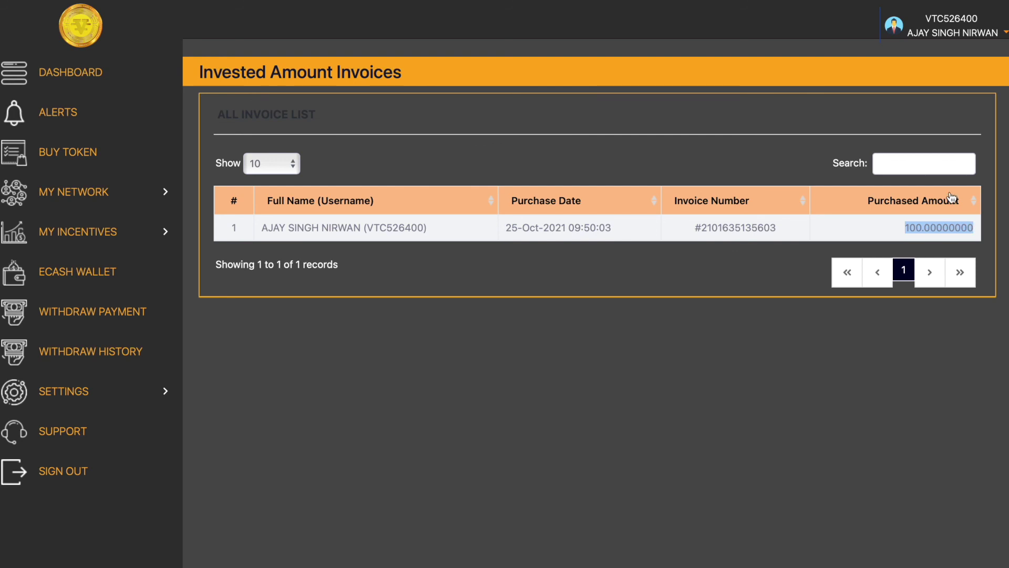
pyautogui.click(57, 72)
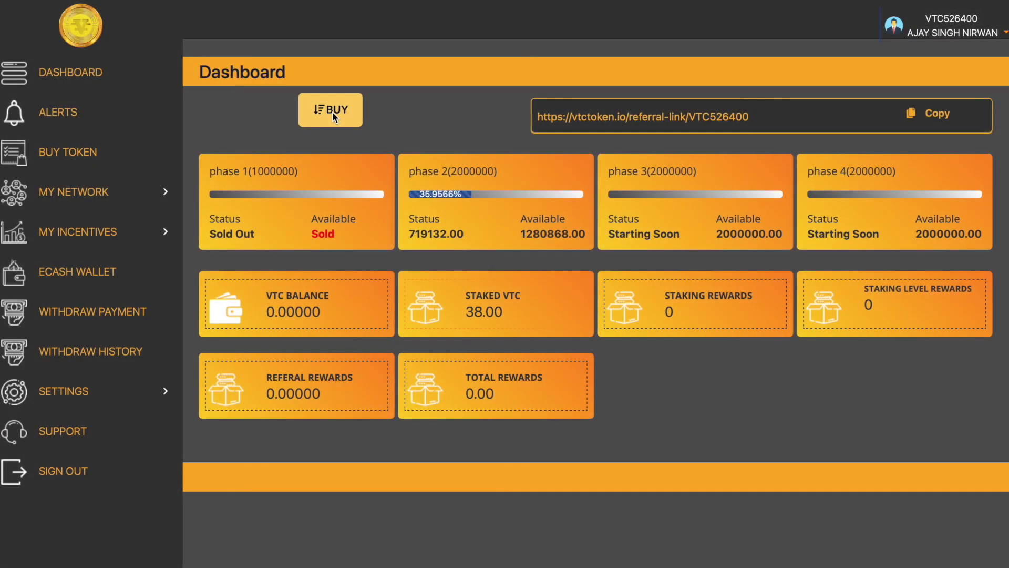
# - Open the Buy Token page showing 100 coins for USD 40.79
pyautogui.click(336, 115)
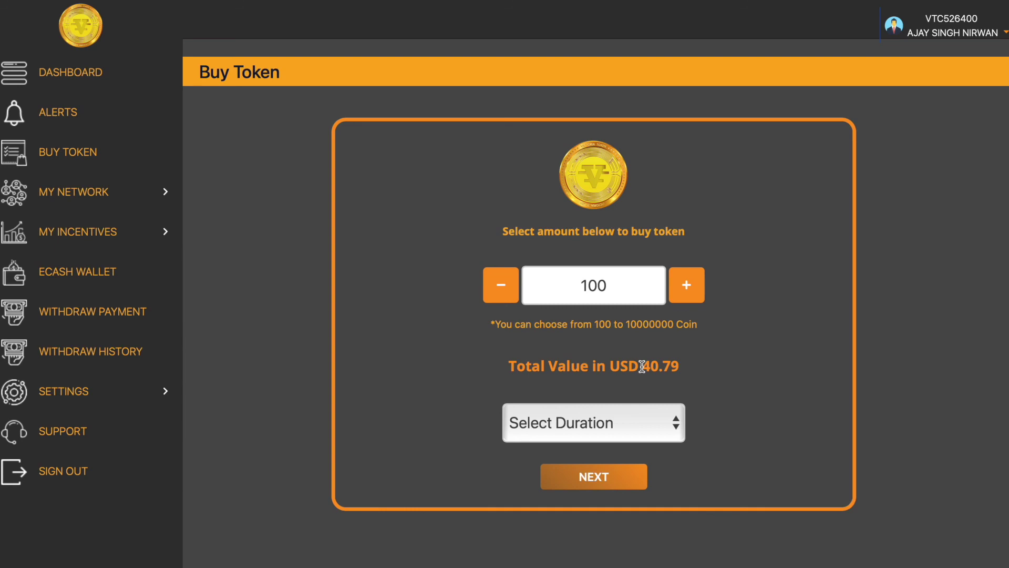
pyautogui.moveTo(642, 1)
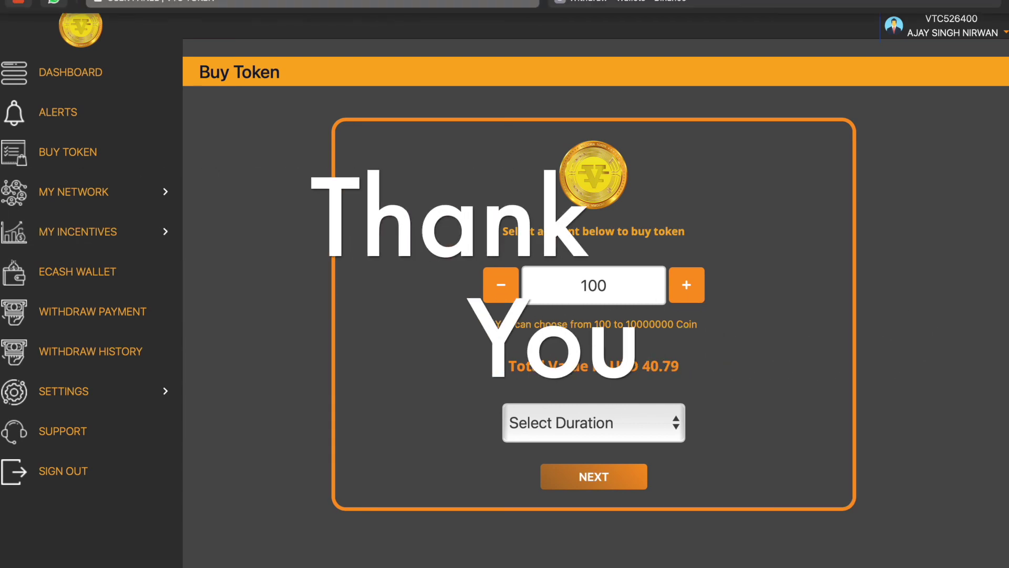